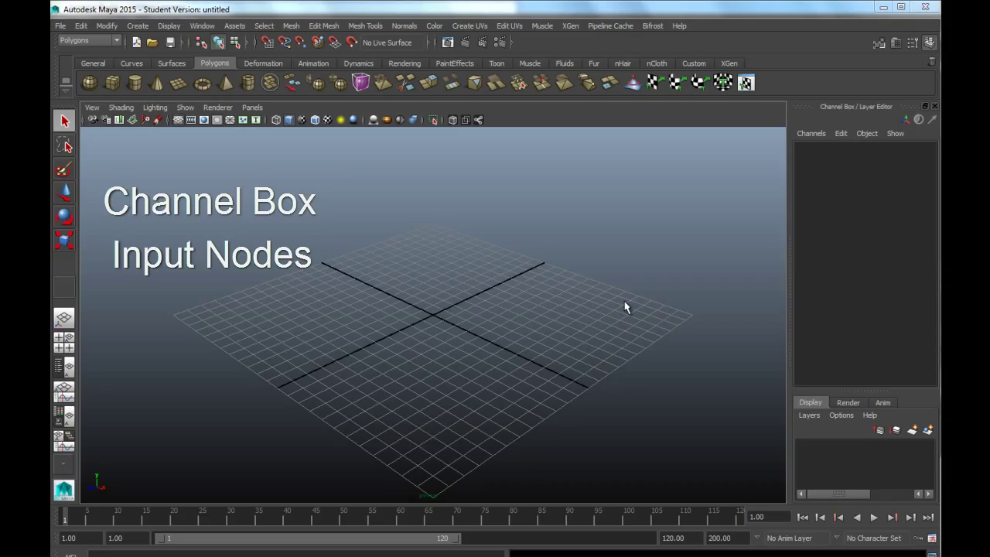
Step: Draw a NURBS torus, nurbsTorus1, out from the grid origin with the NURBS Primitives Torus tool
left_click(374, 328)
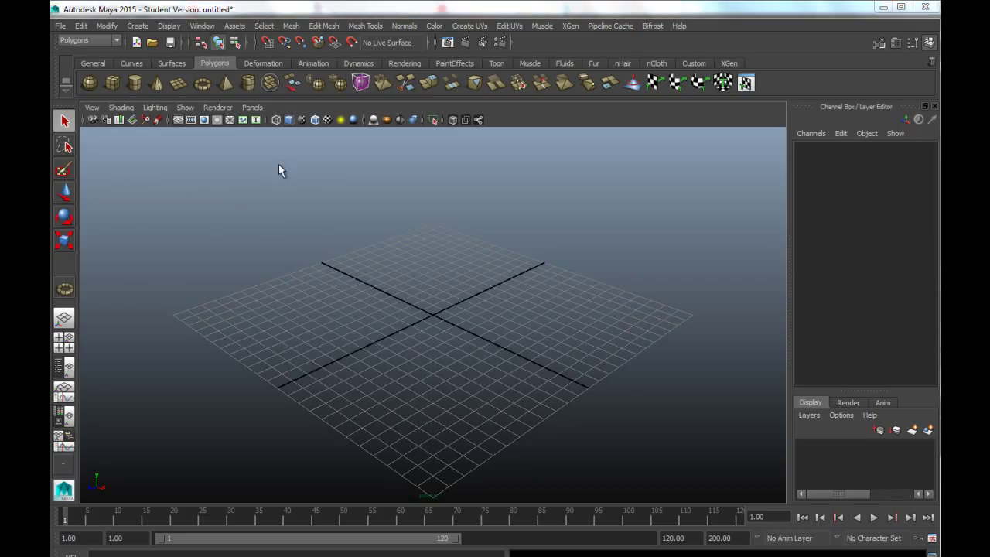
left_click(148, 29)
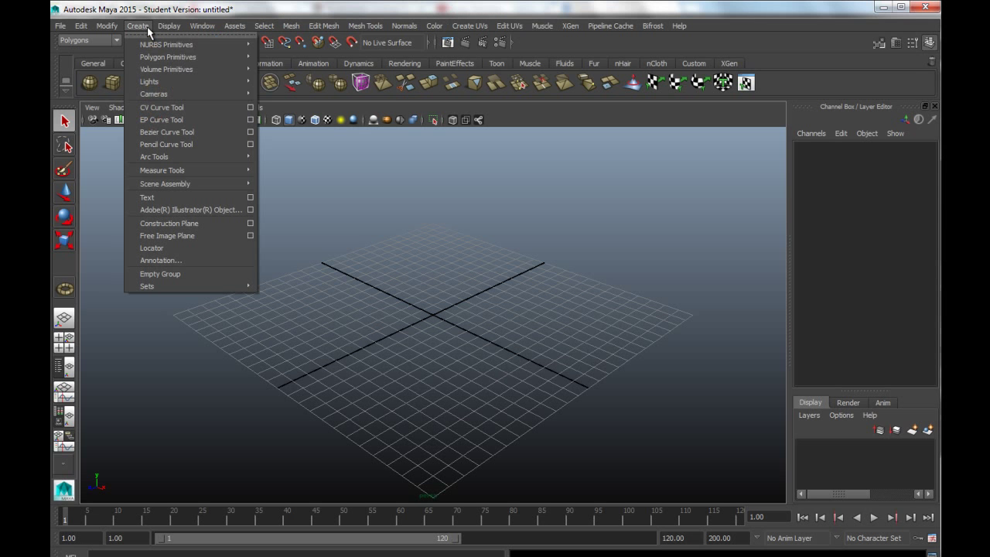
mouse_move(161, 44)
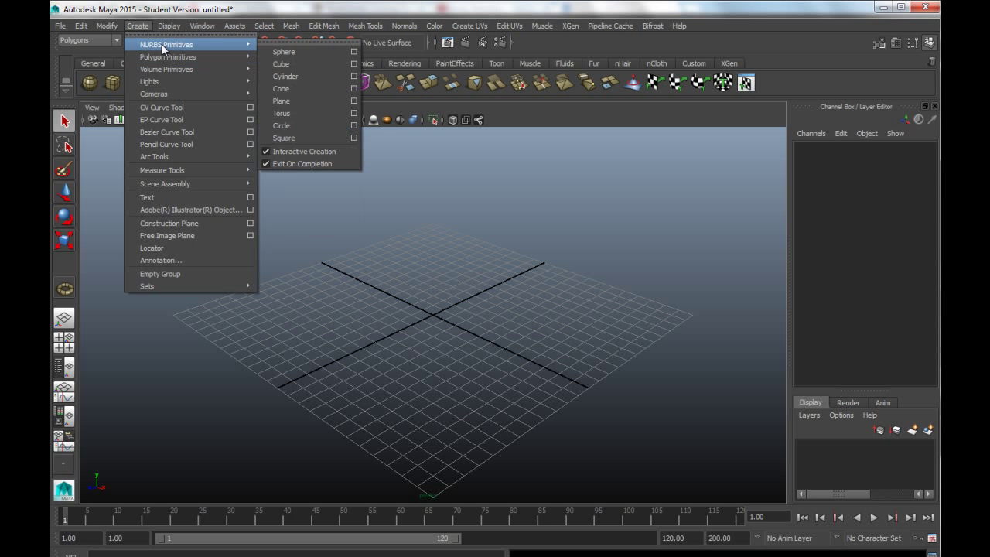
left_click(292, 113)
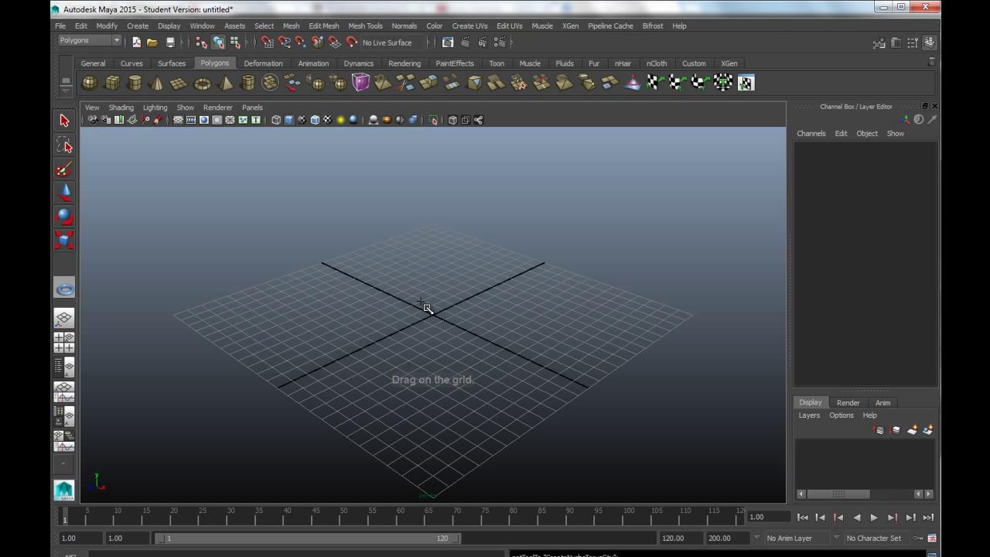
left_click_drag(421, 303, 446, 340)
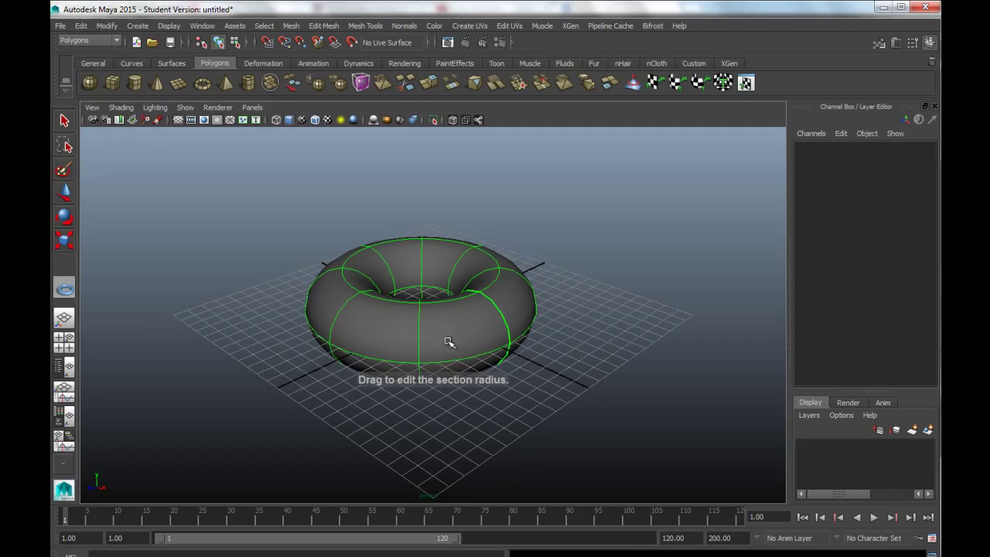
left_click(406, 332)
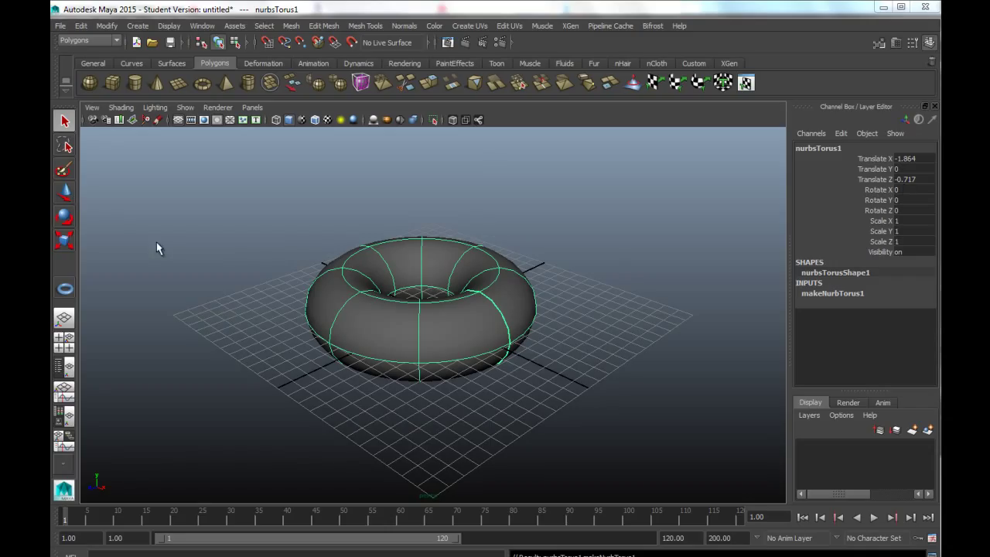
Step: Switch to the Move tool so nurbsTorus1 shows its move manipulator
left_click(63, 193)
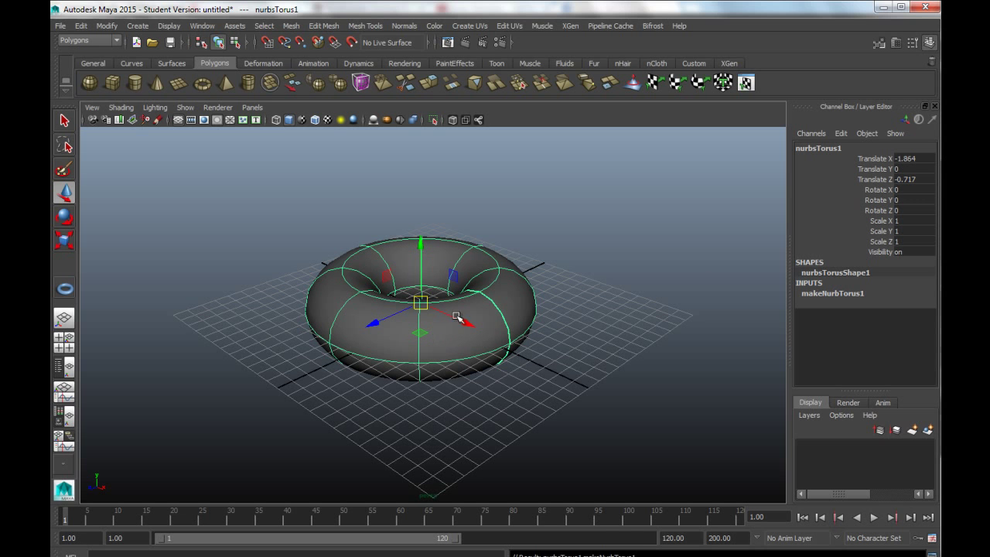
Step: Select nurbsTorus1's Translate Y channel in the Channel Box and begin editing its value
left_click(883, 160)
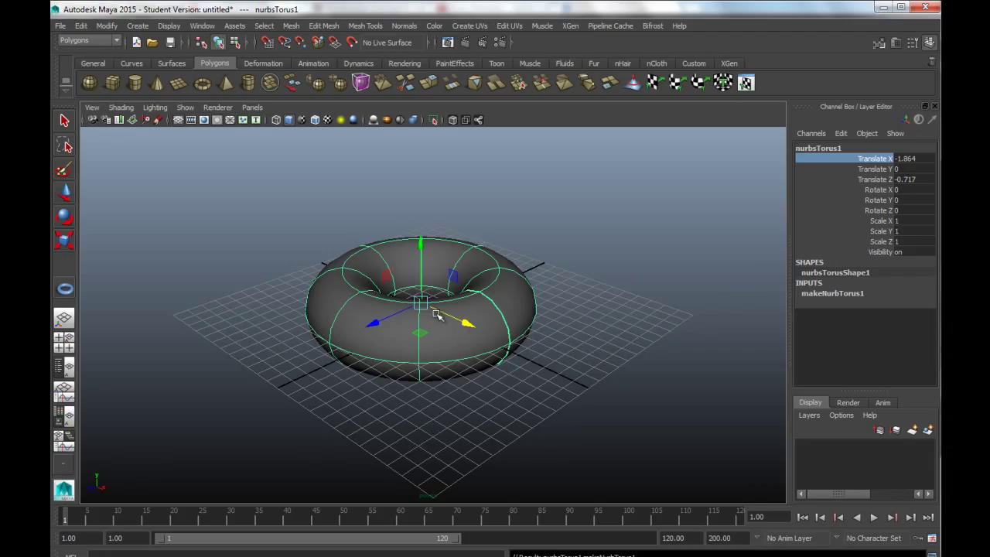
left_click(880, 169)
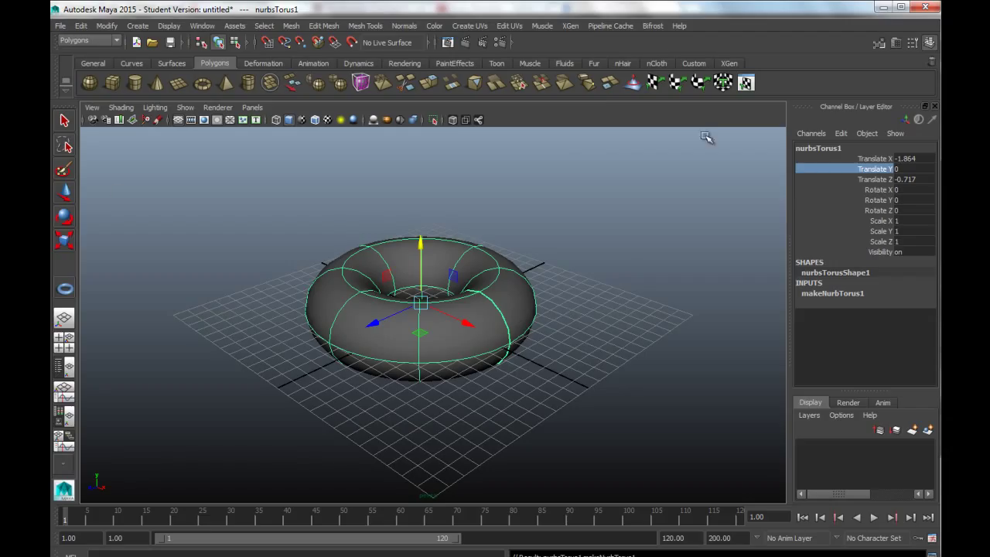
left_click(903, 170)
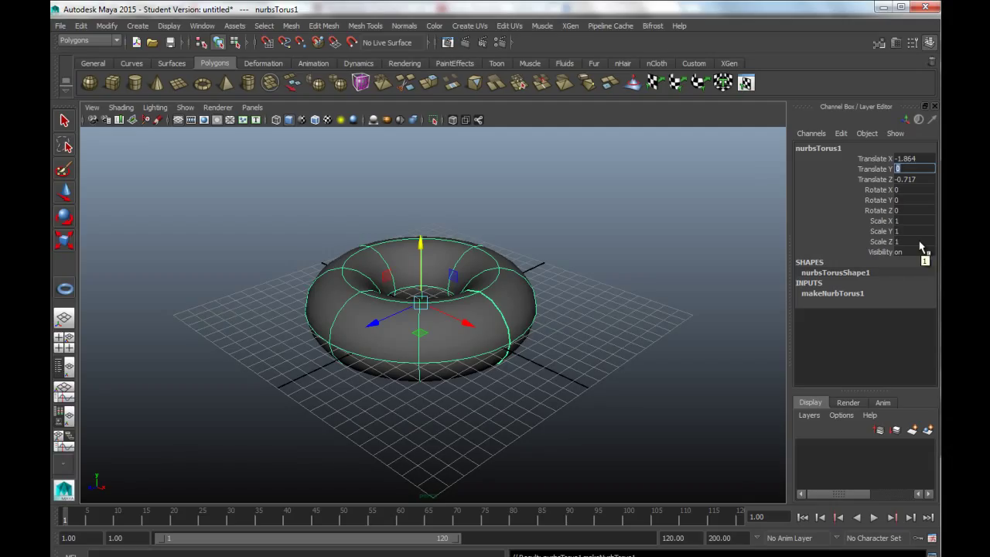
Step: Set Translate Y to 5, then Translate X to 0
type("5")
key("Return")
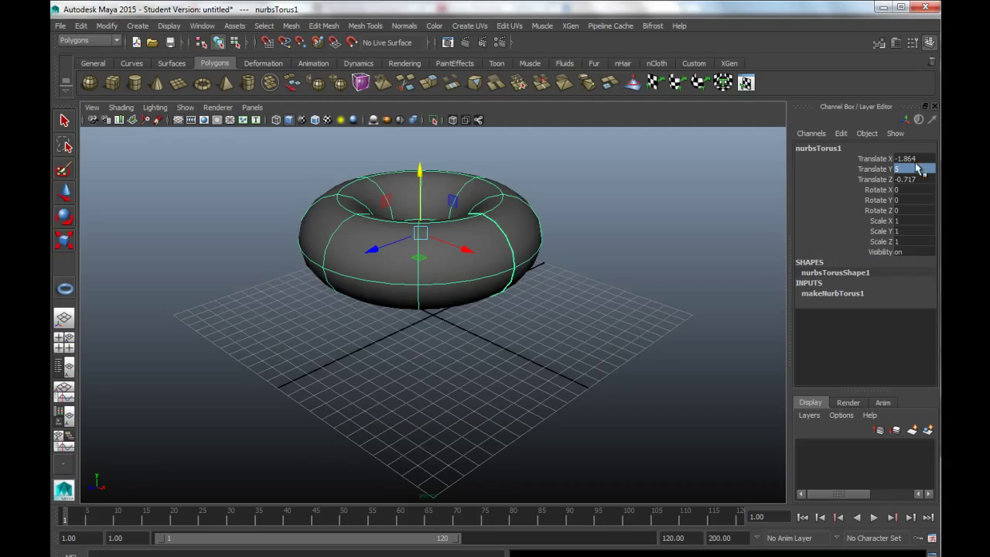
key("shift+Tab")
type("0")
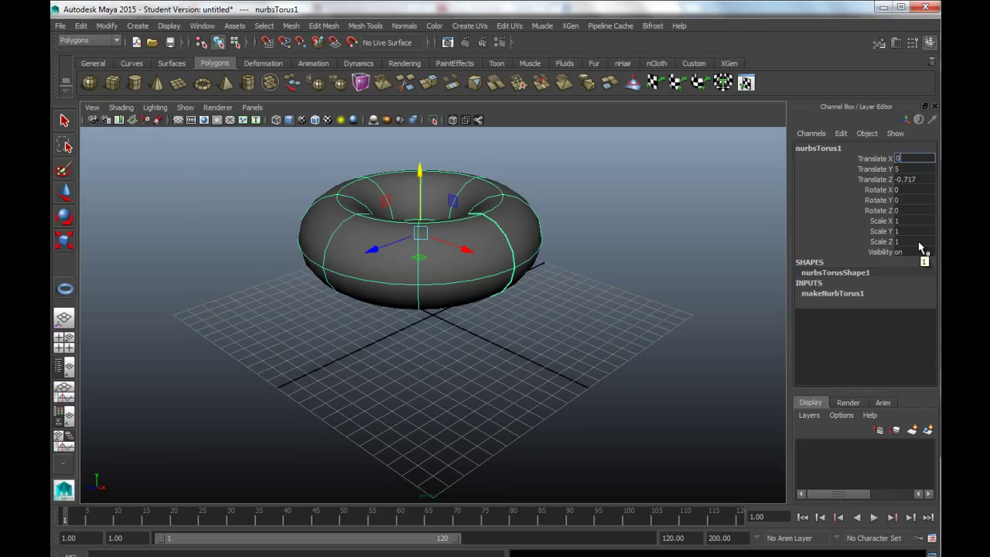
key("Return")
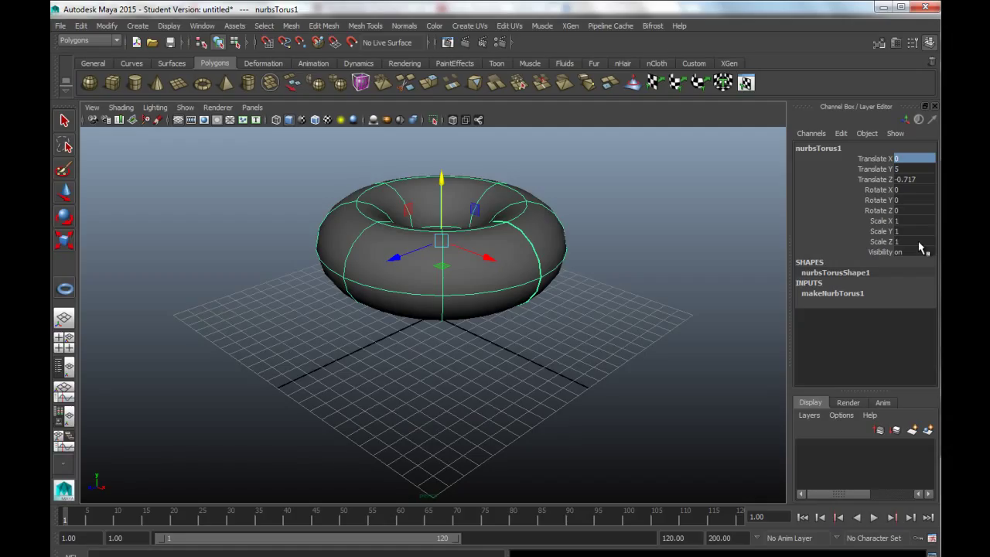
Step: Set Translate Z and Translate Y to 0, dropping the torus onto the grid origin
double_click(918, 178)
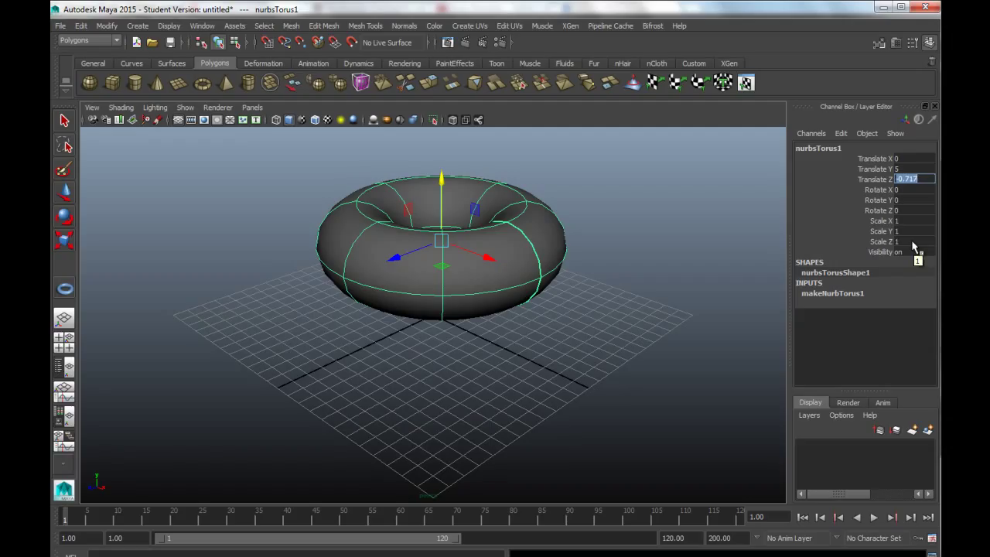
type("0")
key("Return")
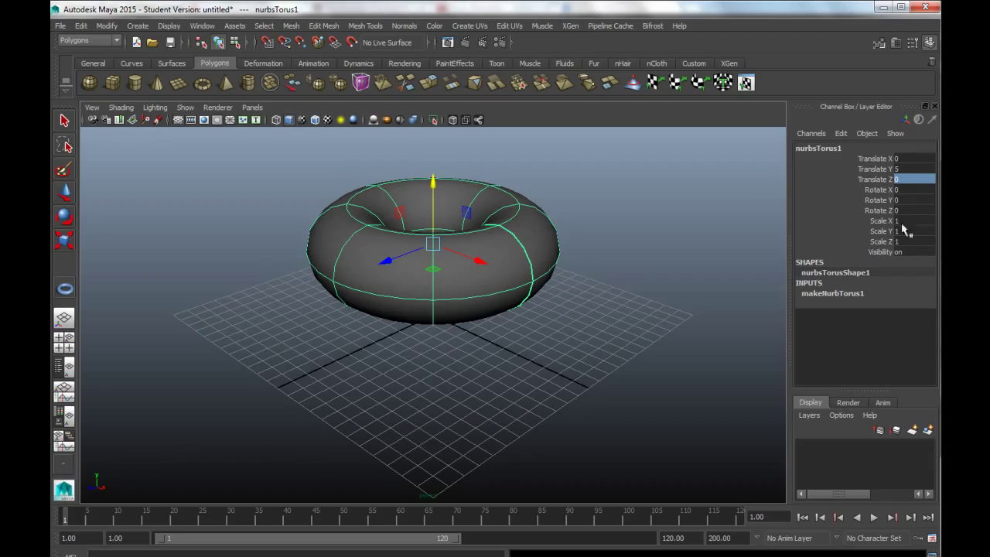
double_click(902, 169)
type("0")
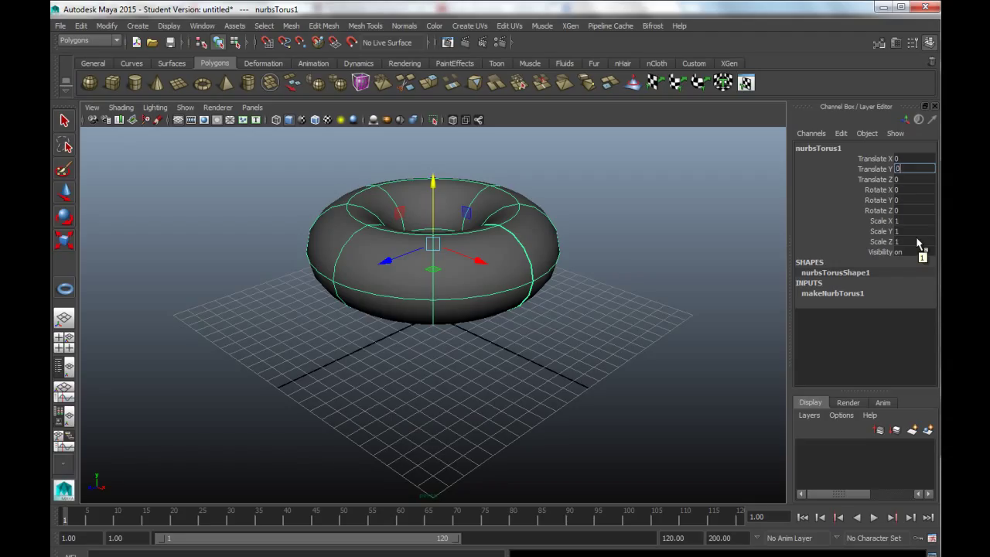
key("Return")
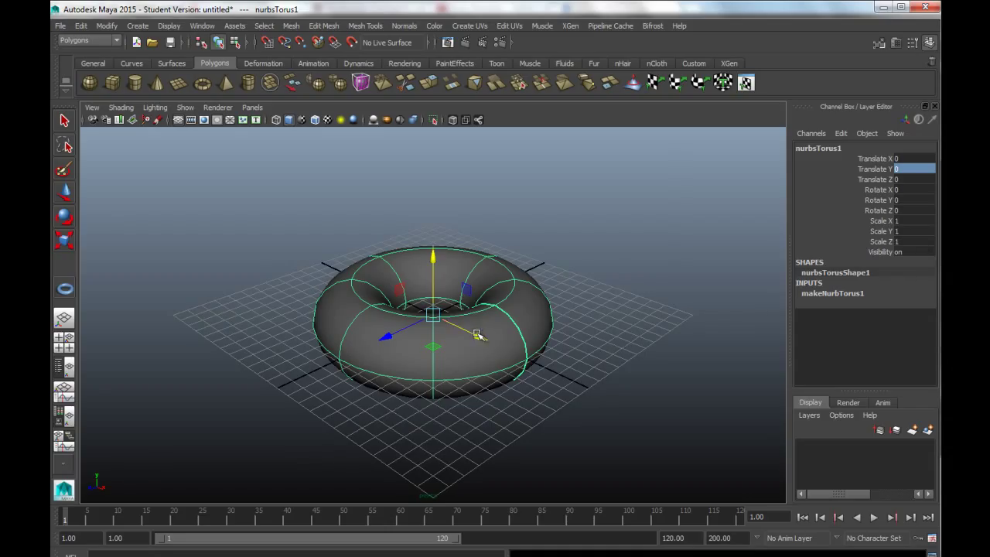
Step: Slide nurbsTorus1 with the X and Z move arrows to Translate X -8.695, Z 3.04
left_click(901, 159)
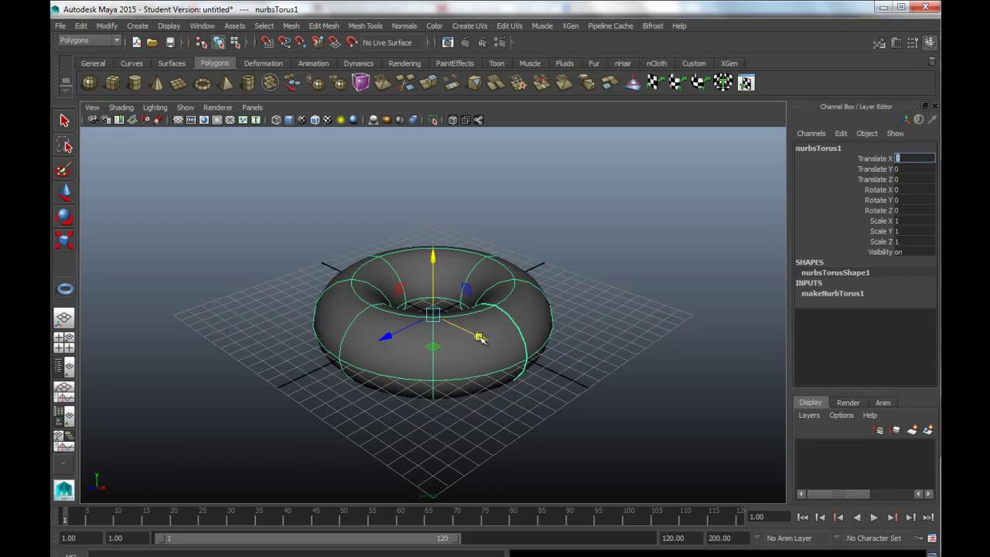
left_click_drag(480, 338, 598, 411)
left_click_drag(614, 420, 614, 420)
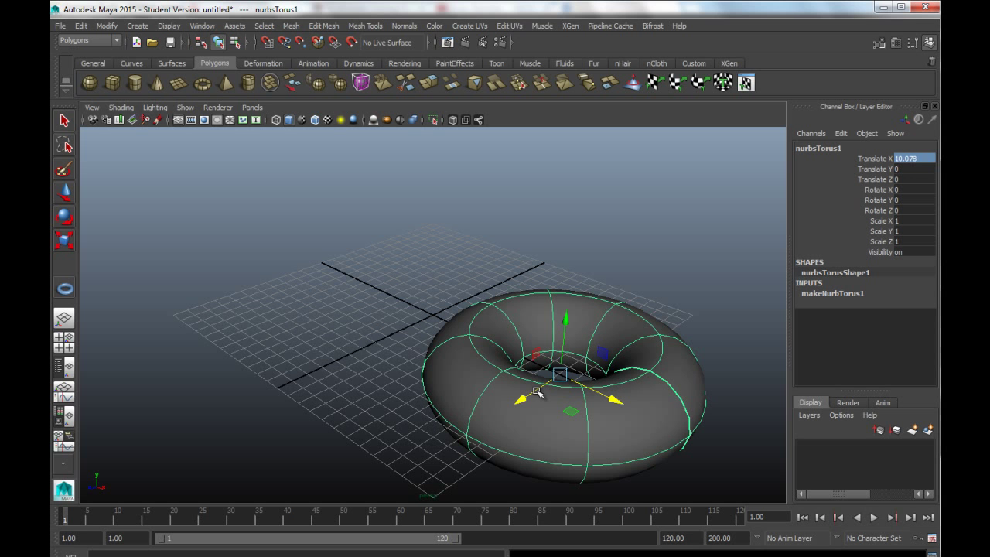
left_click_drag(537, 393, 558, 414)
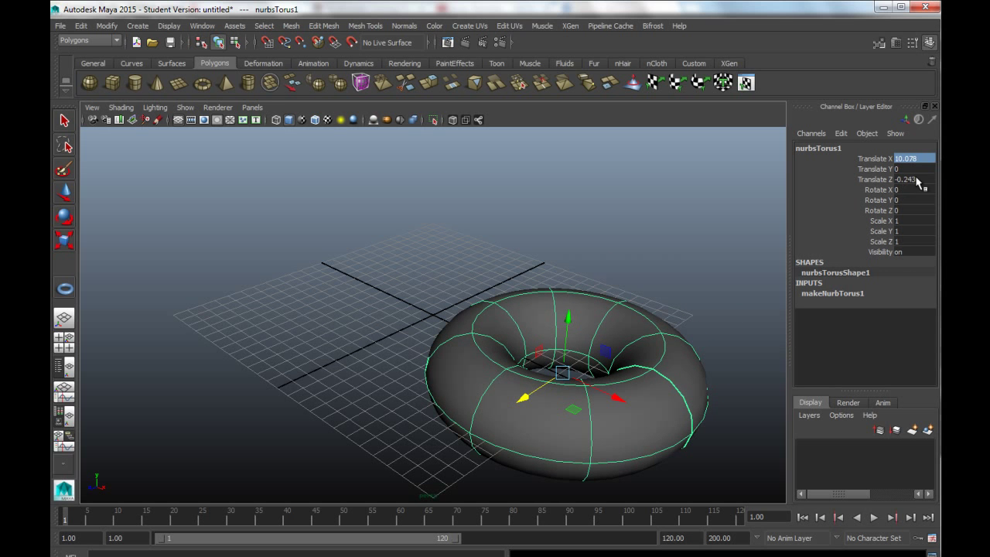
left_click_drag(625, 398, 377, 325)
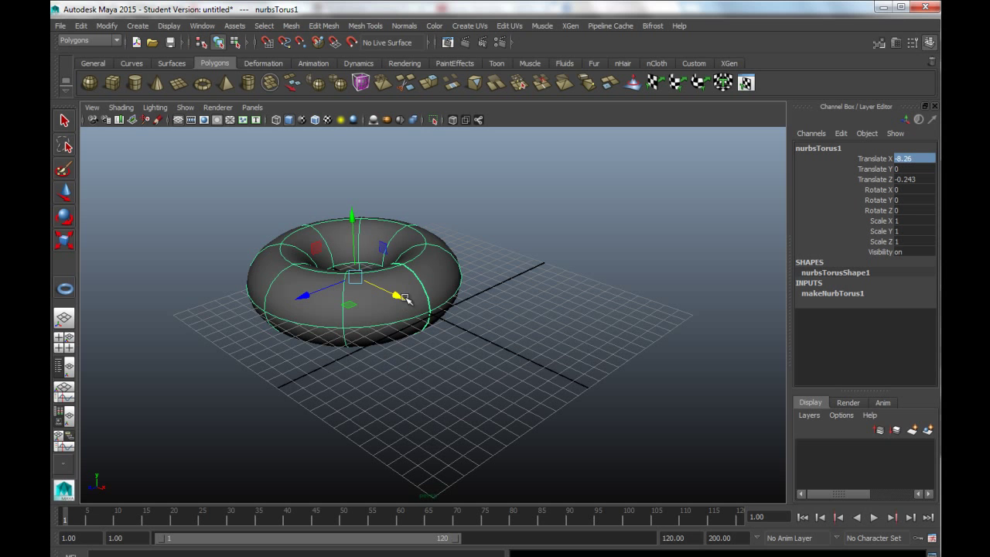
mouse_move(398, 297)
left_mouse_down()
mouse_move(432, 325)
mouse_move(390, 291)
left_mouse_up()
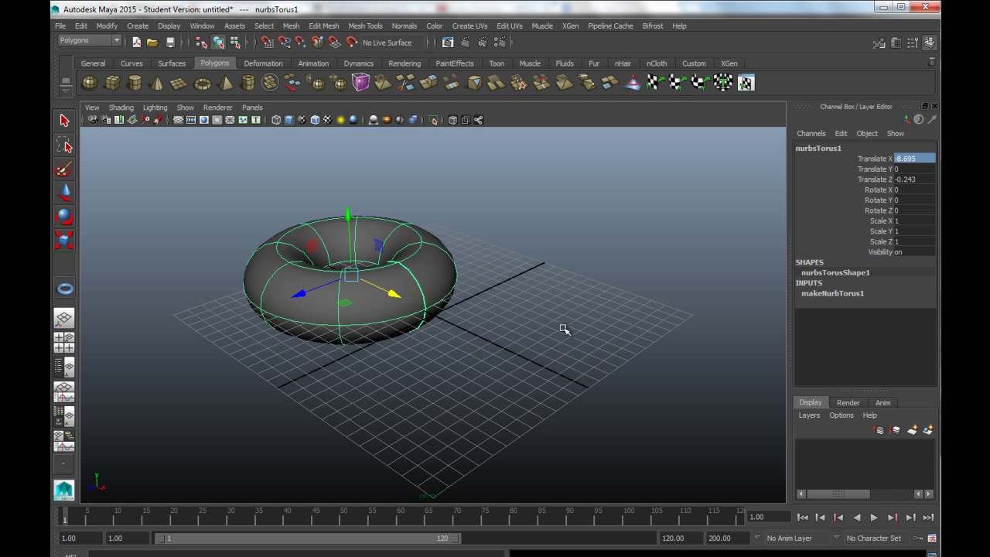
left_click_drag(297, 296, 257, 316)
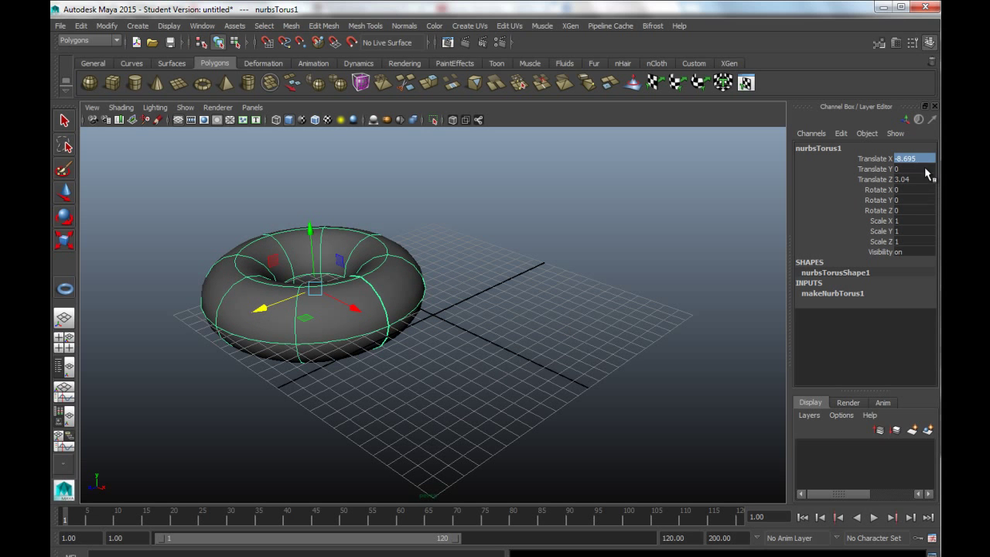
Step: Nudge the torus back along Z until Translate Z reads 2.785
left_click(879, 179)
left_click(882, 170)
left_click(885, 159)
left_click(907, 159)
left_click(914, 179)
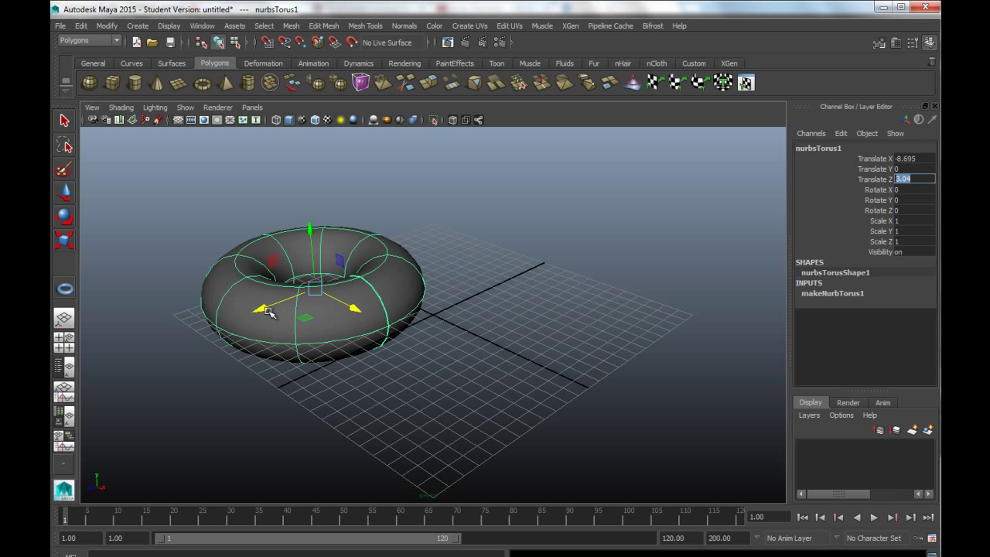
left_click_drag(263, 308, 280, 343)
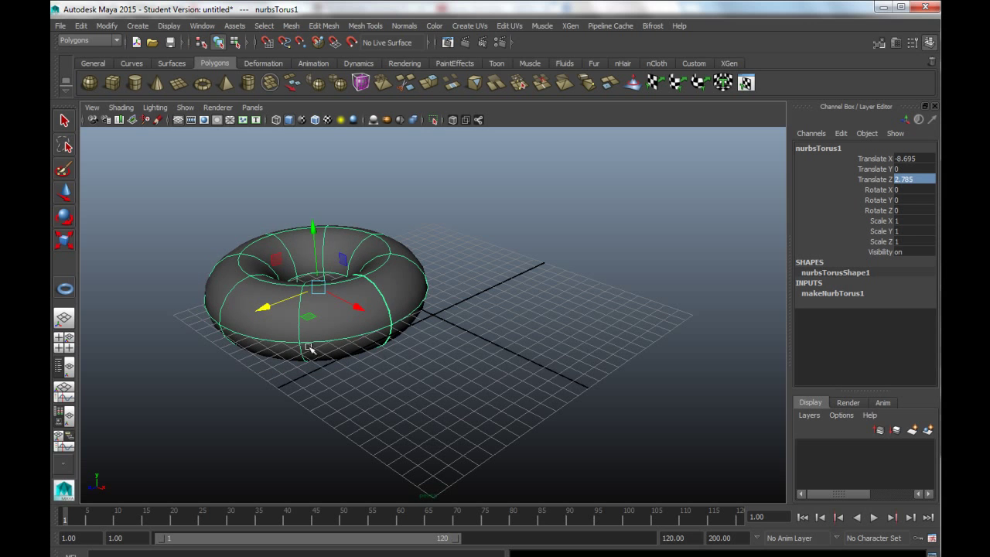
left_click(902, 189)
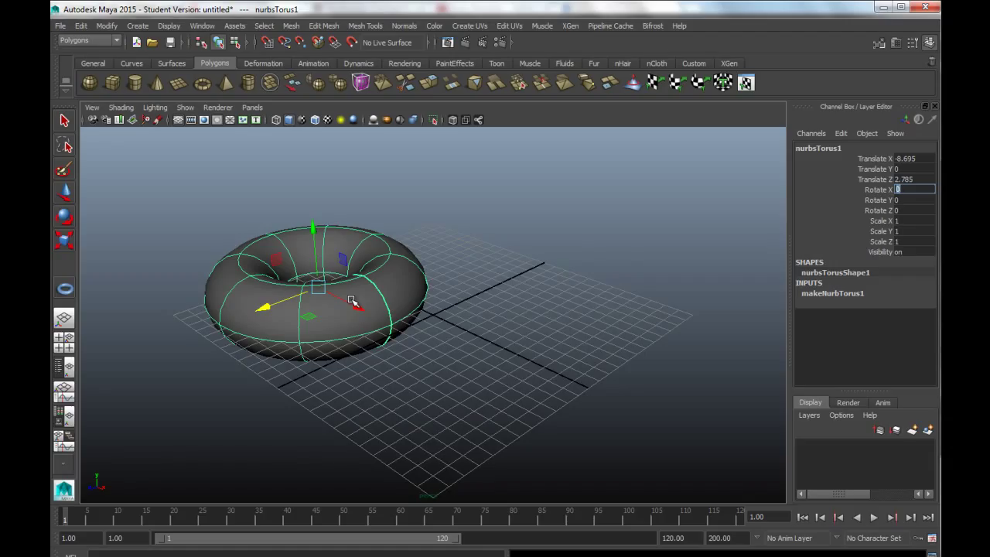
Step: Rotate the torus with the Rotate tool to Rotate Z -28.53 and Rotate X -44.292
type("ee")
left_click(65, 217)
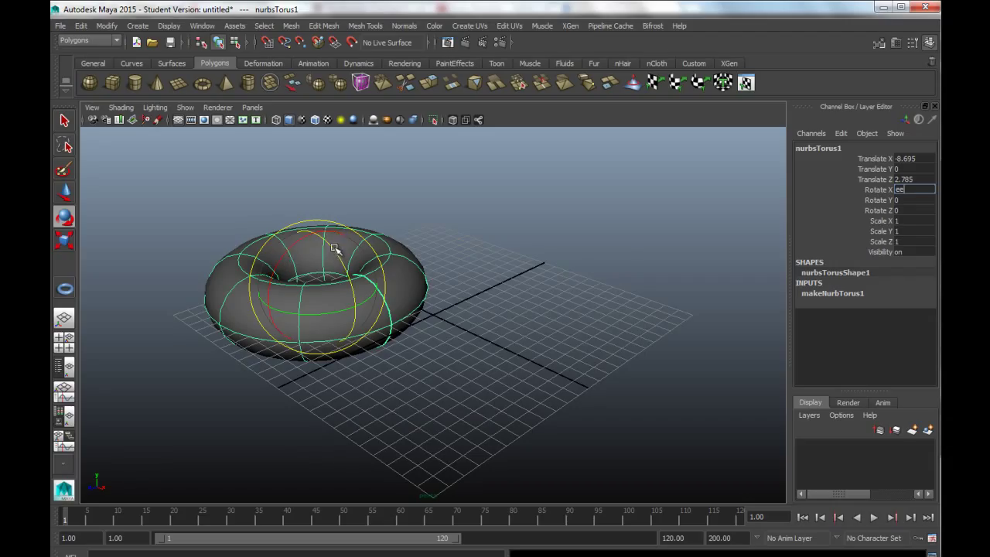
left_click_drag(325, 236, 348, 275)
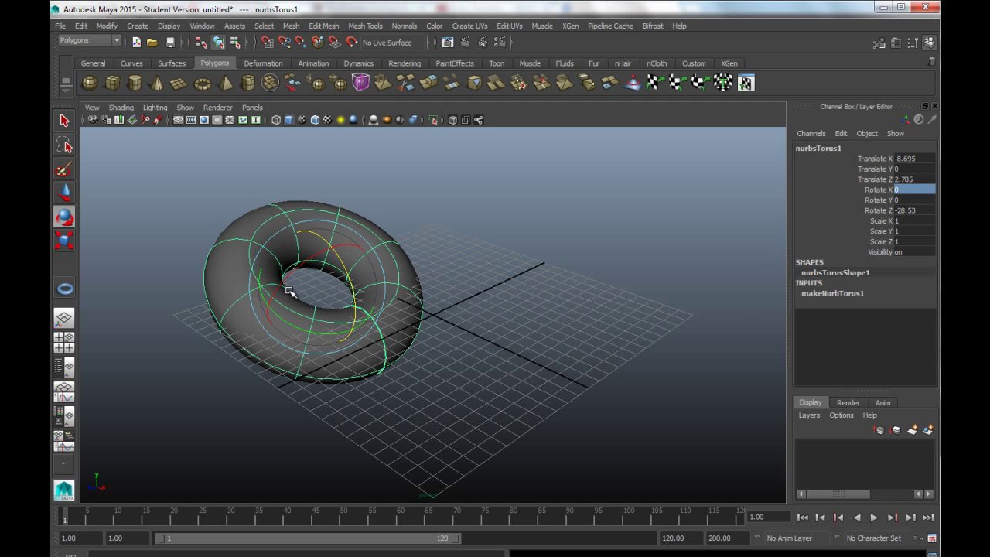
left_click_drag(287, 279, 329, 255)
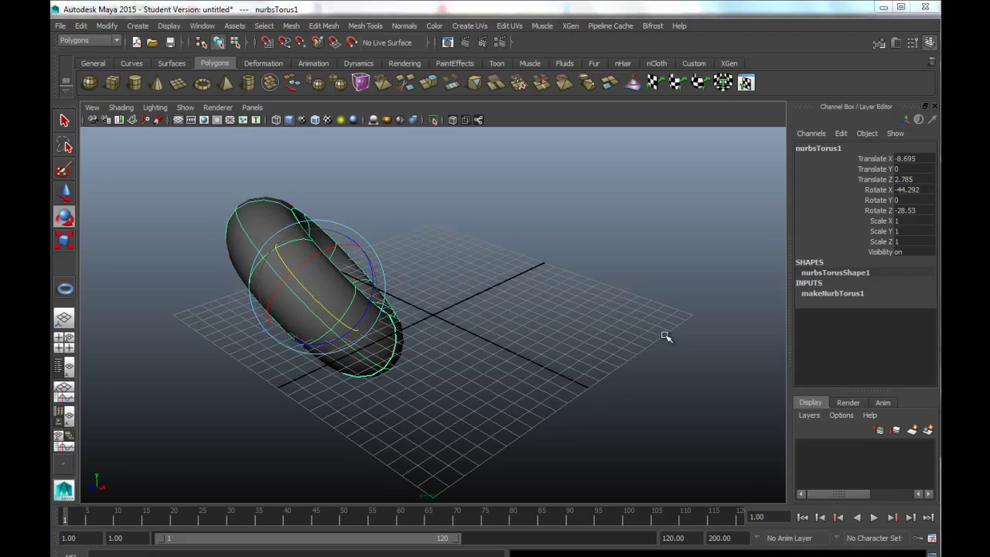
Step: Stretch the torus along Y with the scale handle, then reset Scale Y to 1
left_click(880, 221)
left_click(879, 230, "shift")
left_click(882, 241)
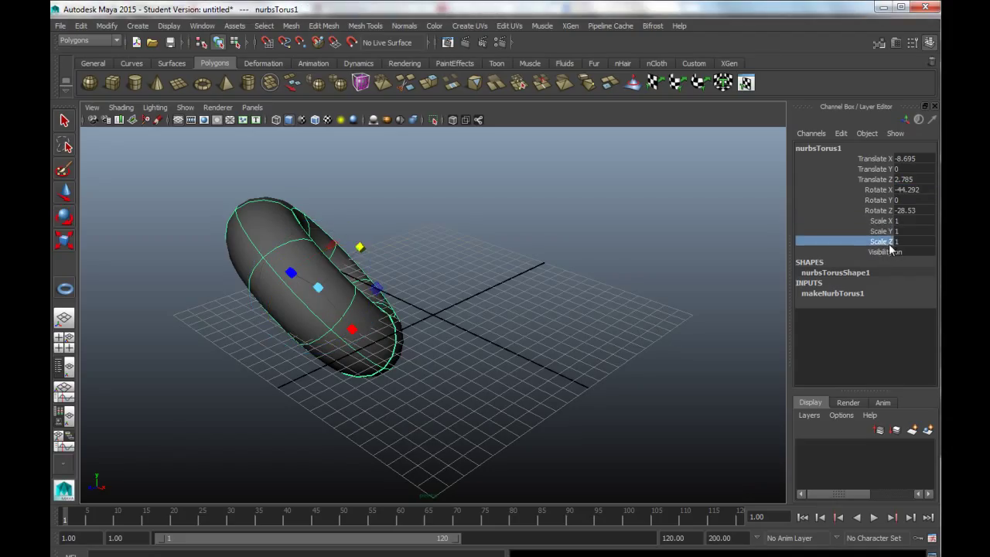
left_click(880, 231)
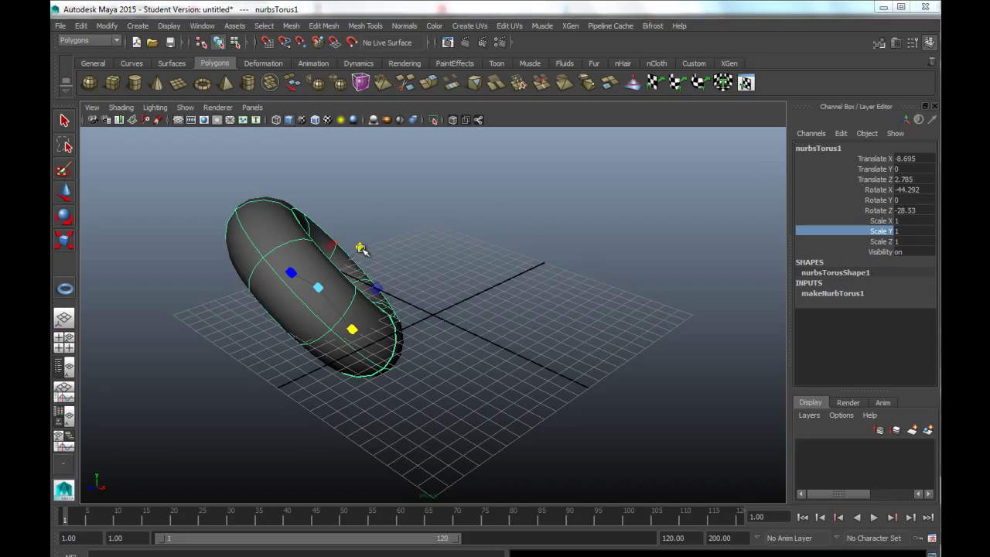
left_click_drag(360, 248, 453, 197)
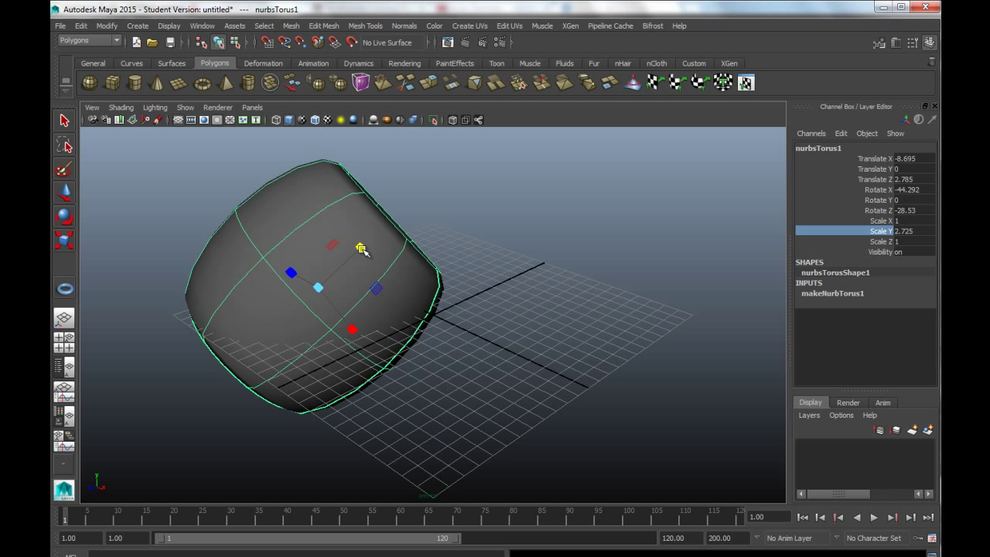
mouse_move(361, 247)
left_mouse_down()
mouse_move(332, 279)
mouse_move(362, 273)
mouse_move(374, 255)
left_mouse_up()
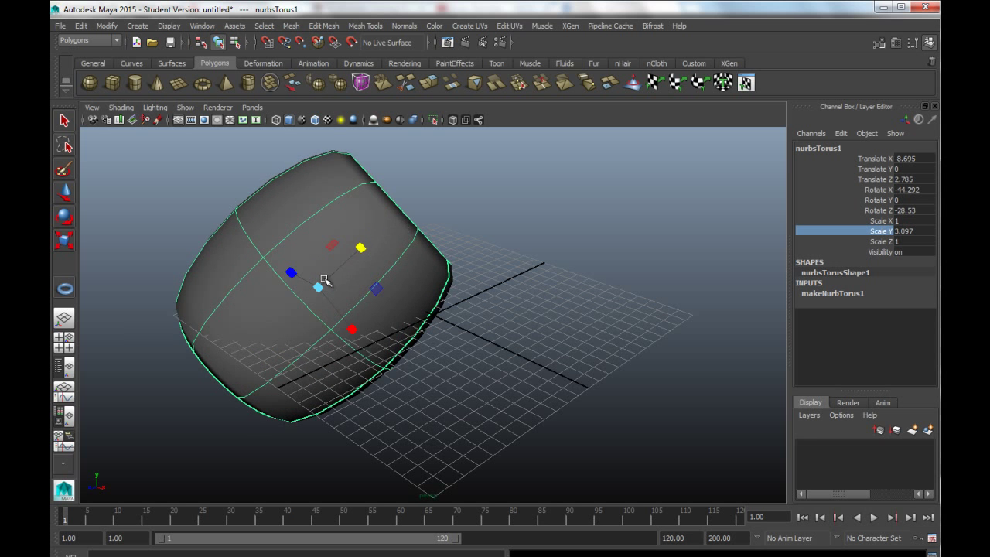
left_click_drag(360, 247, 354, 275)
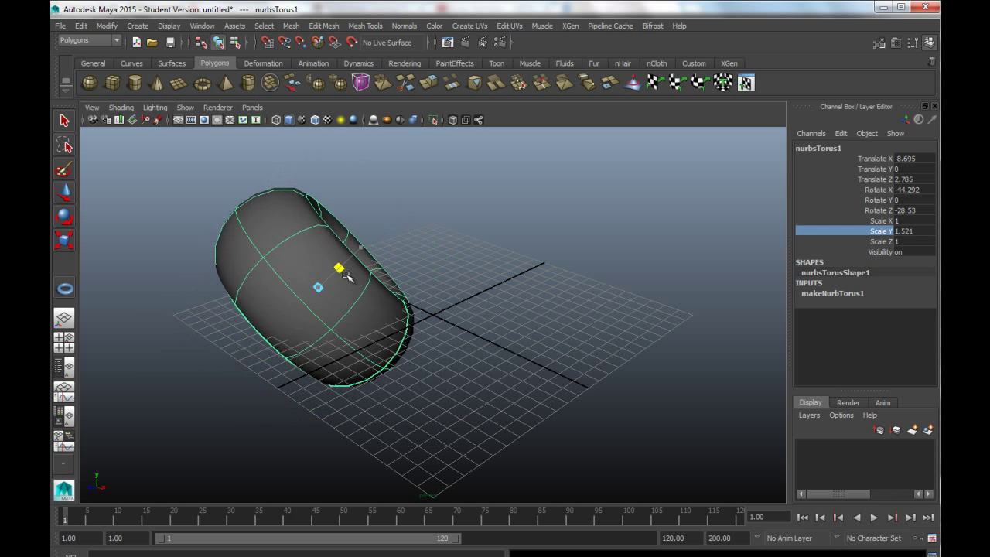
left_click(905, 230)
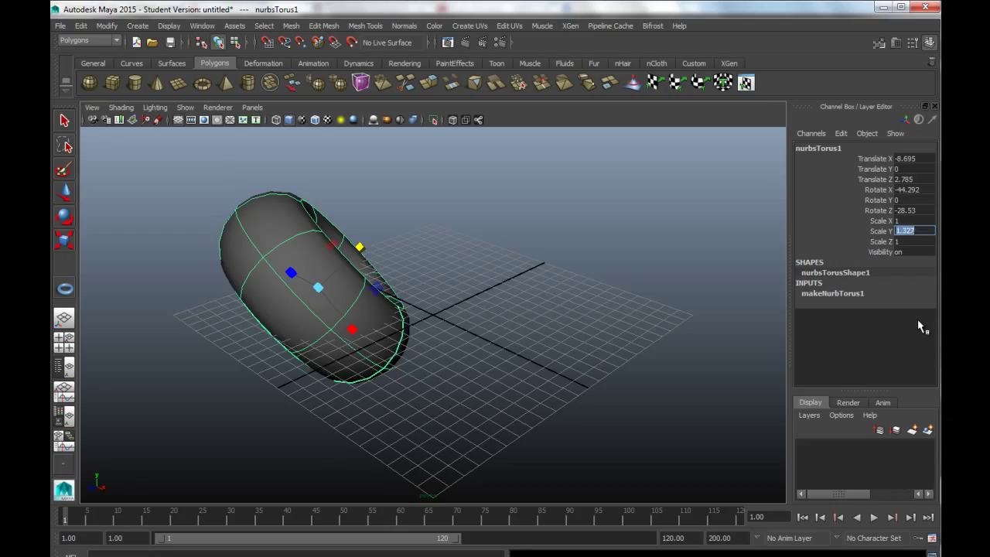
type("1")
key("Return")
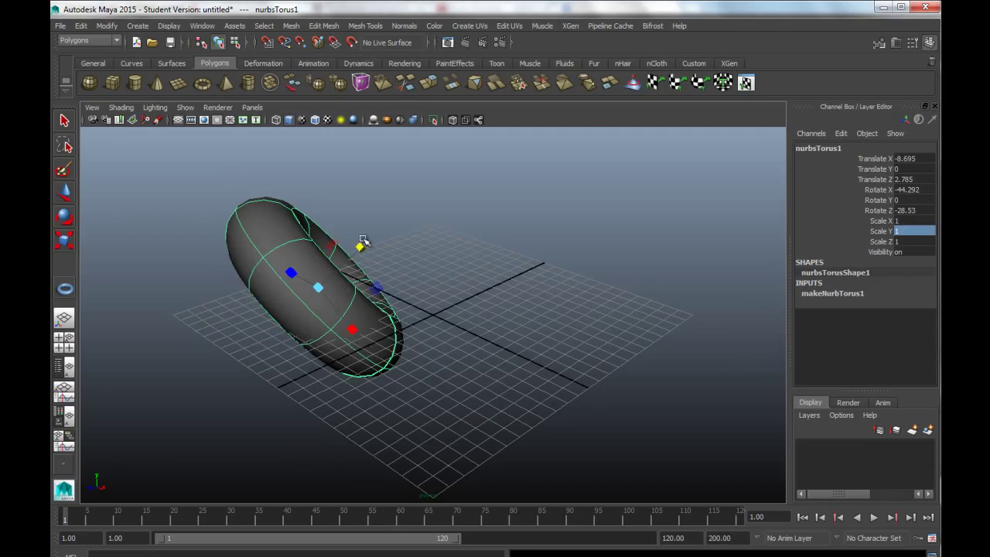
Step: Flatten the torus to Scale Z 0.33 and narrow it to Scale X 0.564
left_click_drag(353, 331, 369, 377)
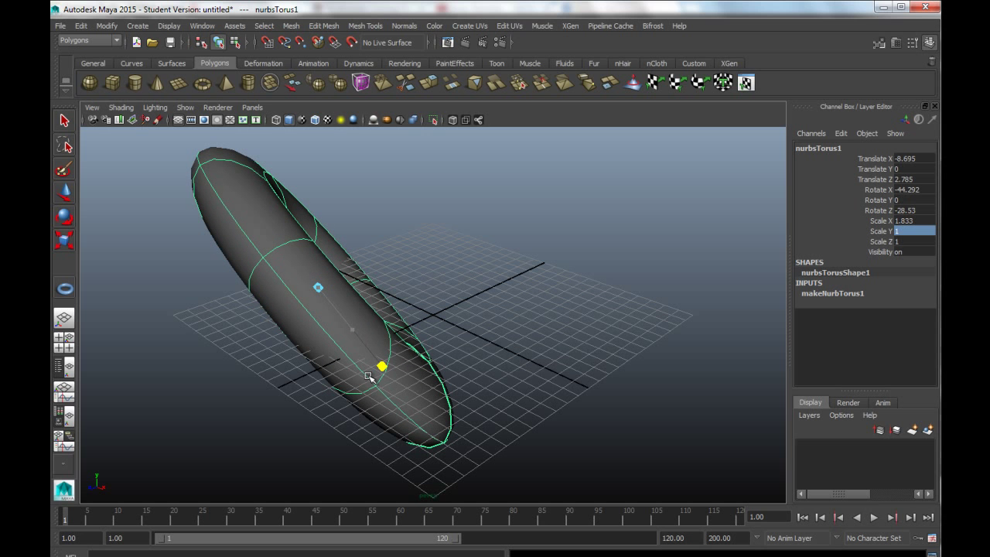
left_click_drag(482, 358, 425, 350, "alt")
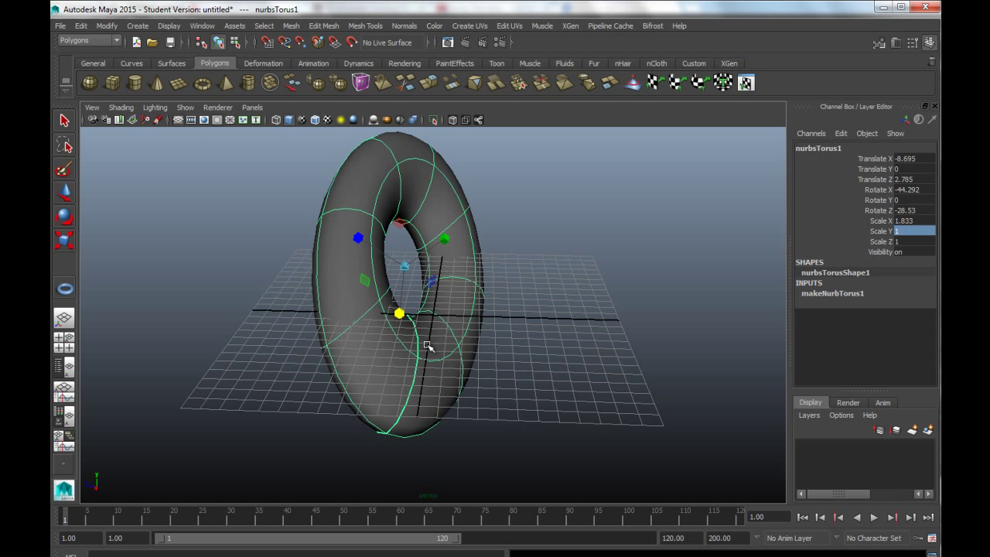
key("ctrl+z")
left_click_drag(364, 309, 398, 313, "alt")
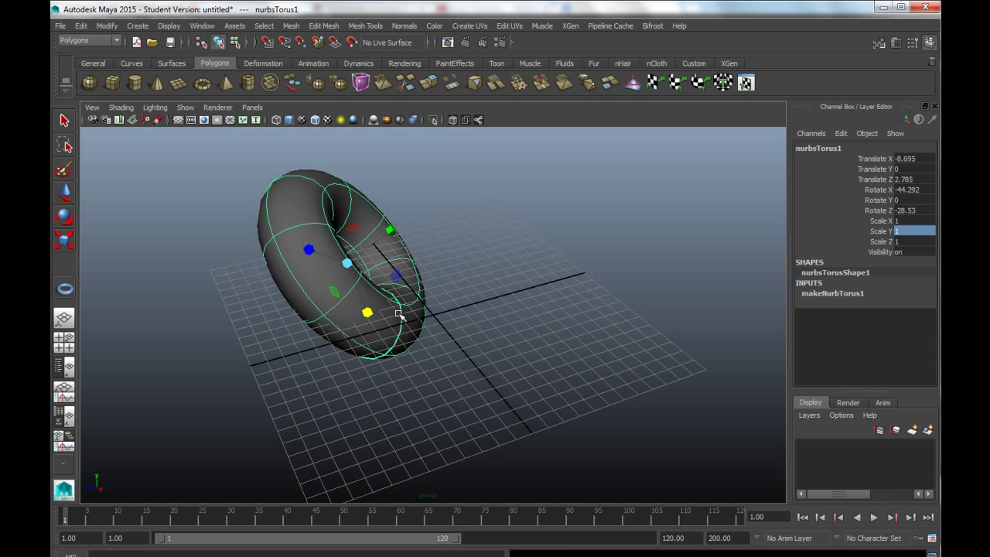
left_click_drag(309, 250, 343, 261)
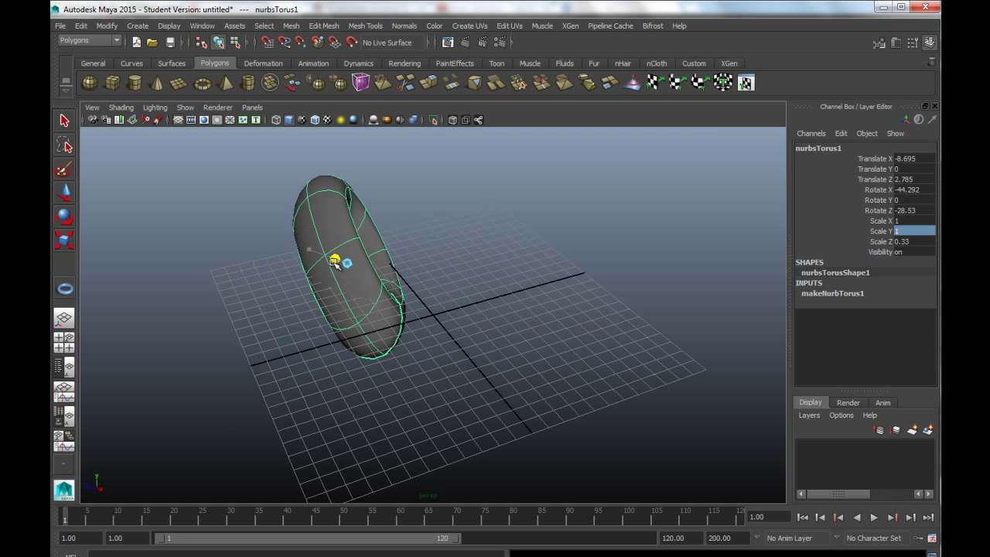
left_click_drag(490, 321, 379, 314, "alt")
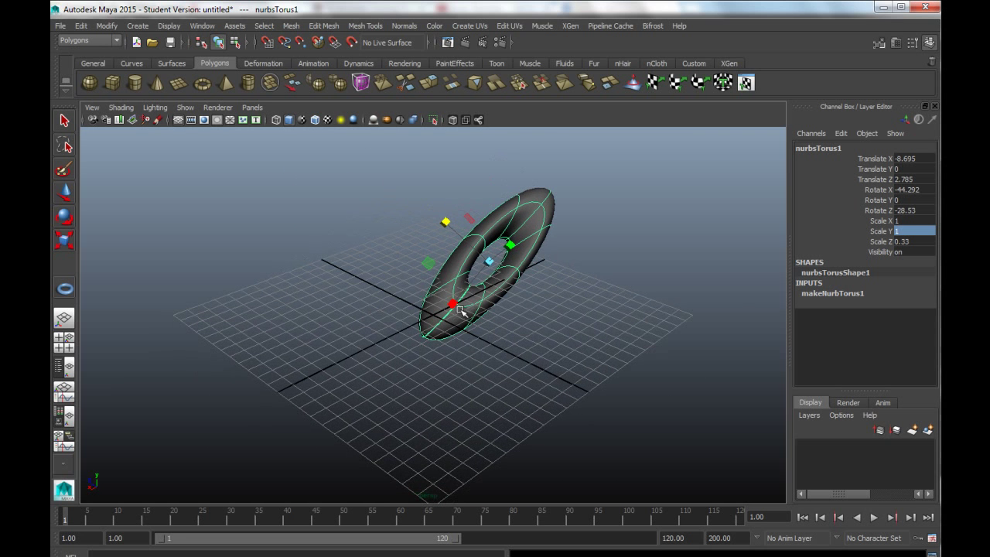
left_click_drag(457, 303, 476, 280)
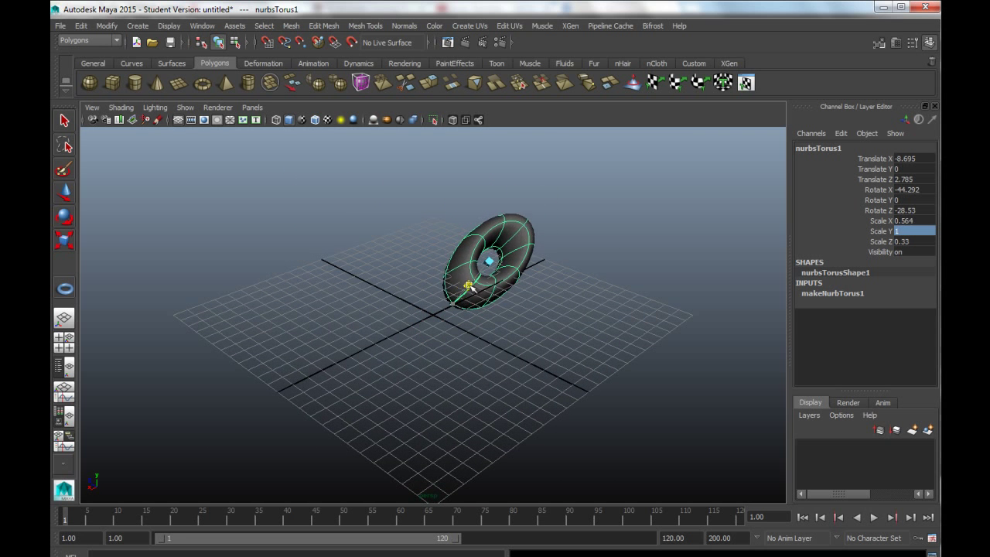
left_click_drag(537, 316, 541, 314, "alt")
middle_click_drag(541, 314, 523, 339, "alt")
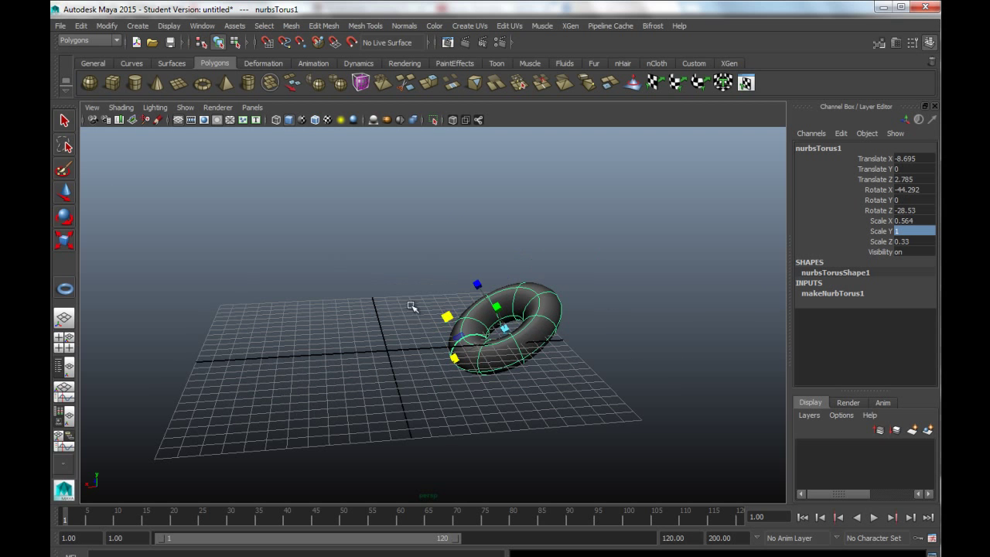
left_click(65, 190)
Step: Move the torus toward mid-grid and rotate it to about X 7.3°, Y 25.1°, Z 0.2°
left_click_drag(504, 329, 390, 314)
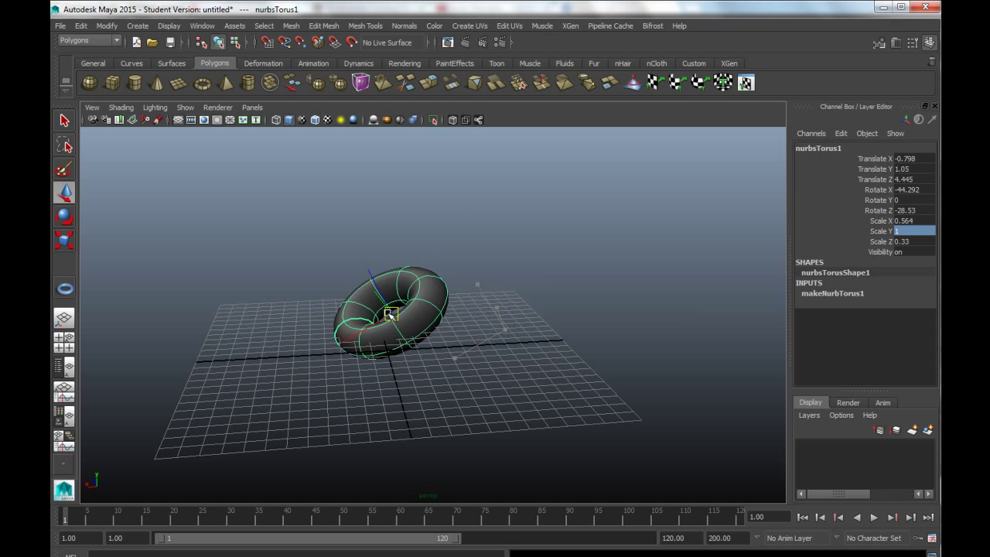
left_click(65, 216)
left_click_drag(396, 296, 503, 363)
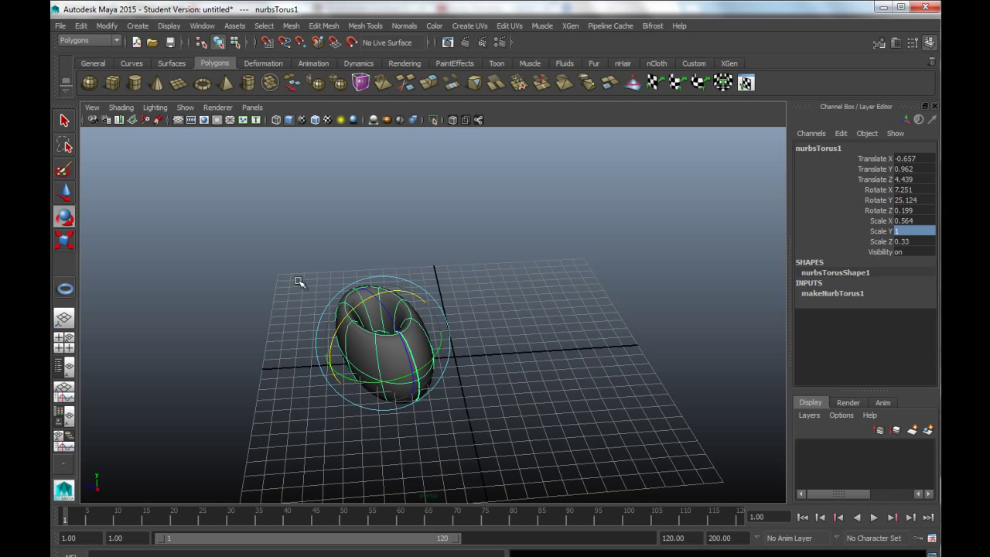
left_click(64, 192)
left_click_drag(325, 368, 455, 367)
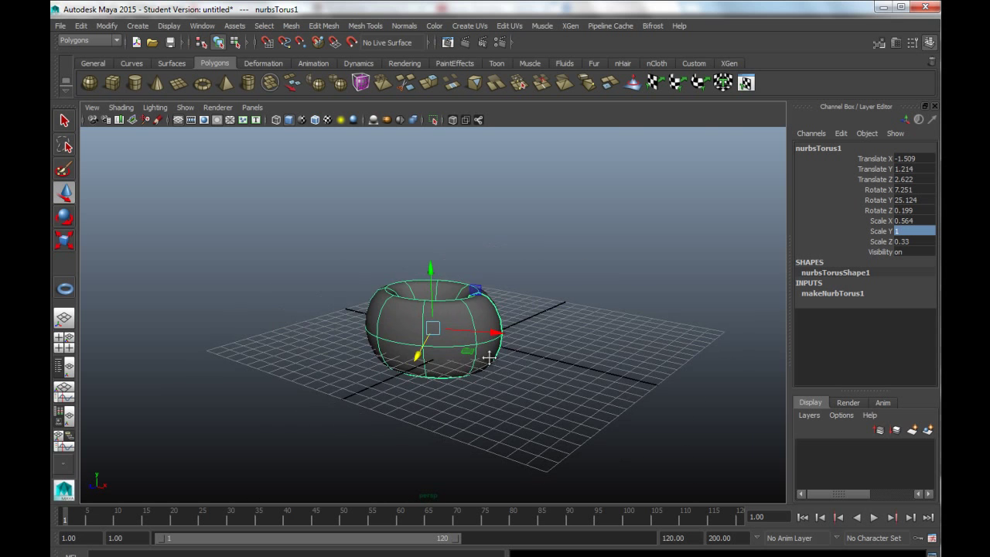
middle_click_drag(488, 364, 484, 372, "alt")
Step: Set Scale Z, Scale X and Scale Y back to 1 in the Channel Box
left_click(909, 242)
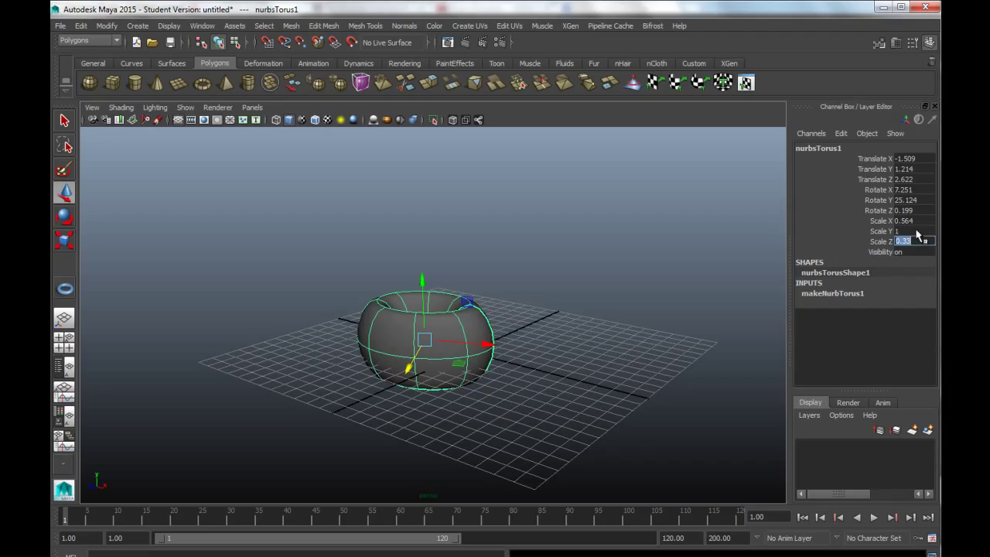
type("1")
key("Return")
left_click(913, 220)
type("1")
key("shift+Tab")
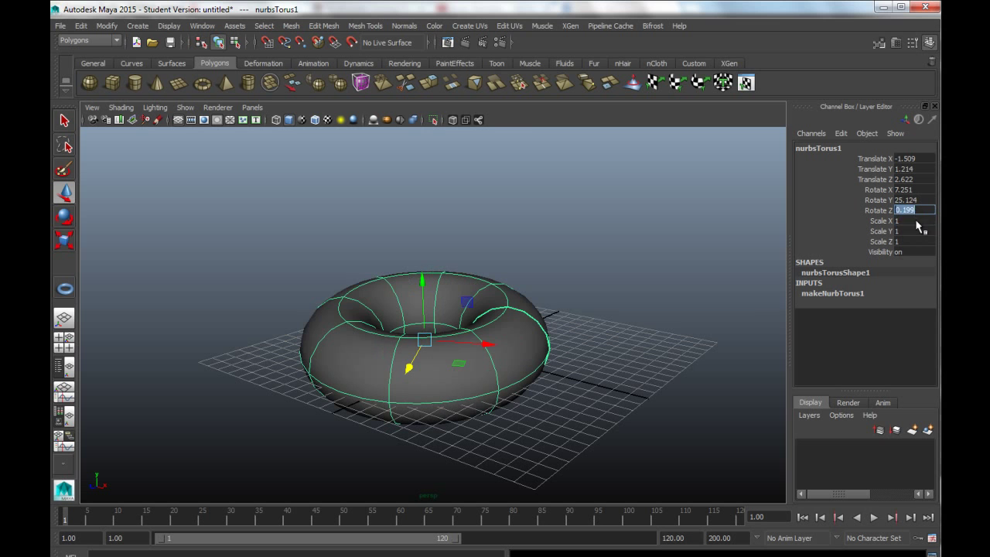
type("1")
Step: Enter 1 into the Rotate Y, Rotate X and Translate Z, X, Y fields
left_click(916, 199)
type("1")
left_click(917, 190)
type("1")
left_click(919, 178)
type("1")
left_click(917, 158)
type("1")
left_click(920, 167)
type("1")
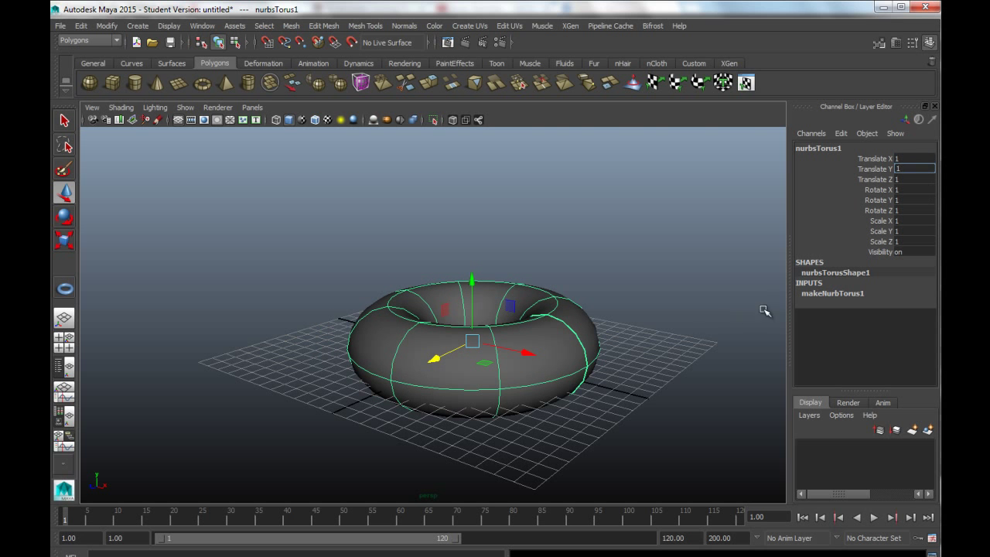
Step: Zero Translate X, Y, Z and Rotate X, Y, Z, tabbing through the Channel Box
left_click_drag(436, 431, 611, 371, "alt")
left_click(913, 158)
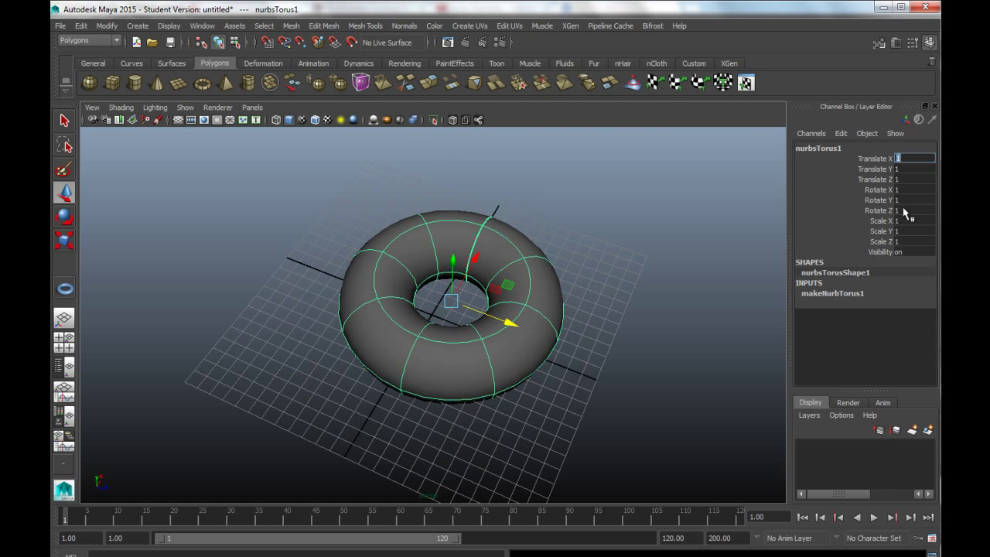
type("0")
key("Tab")
type("0")
key("Tab")
type("0")
key("Tab")
type("0")
key("Tab")
type("0")
key("Tab")
type("0")
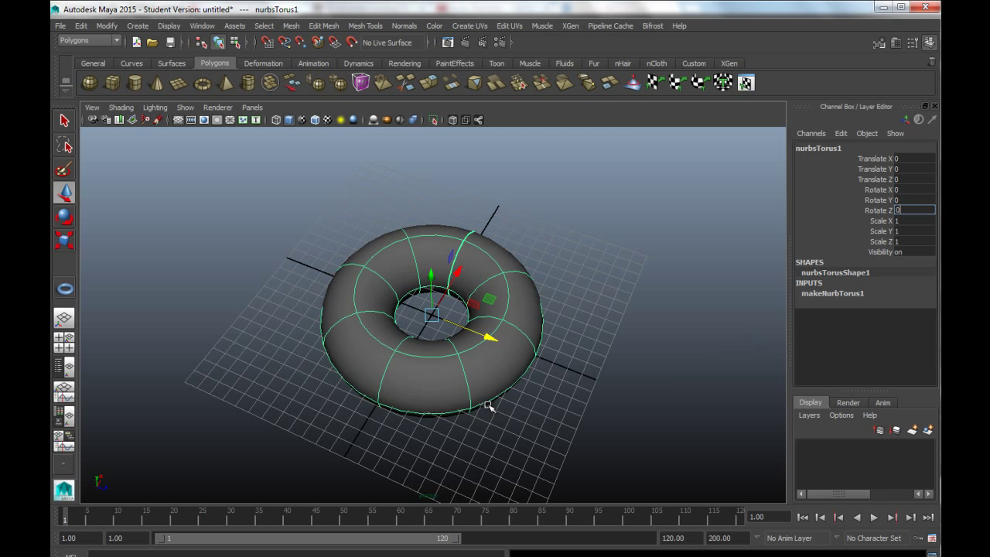
left_click_drag(380, 469, 499, 438, "alt")
left_click(904, 221)
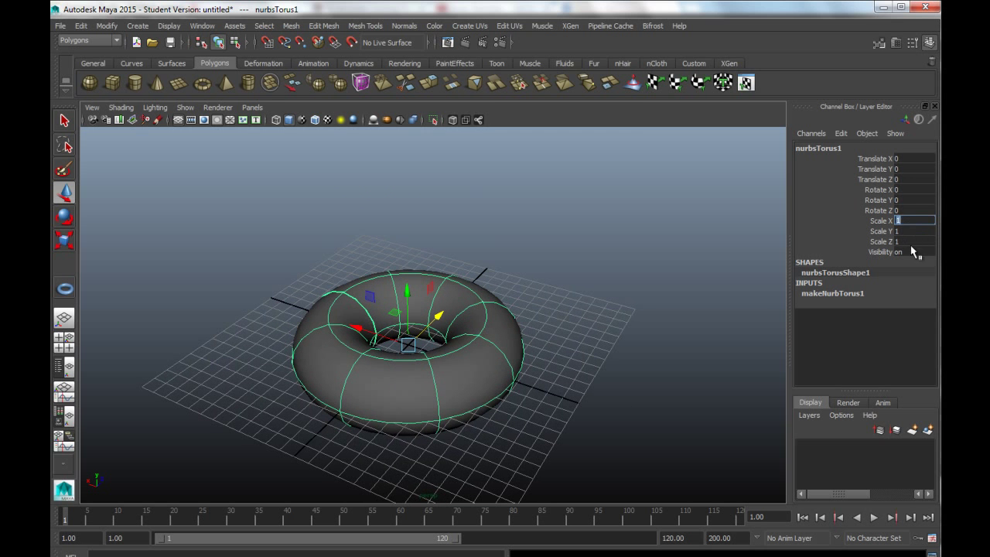
left_click_drag(905, 220, 917, 241)
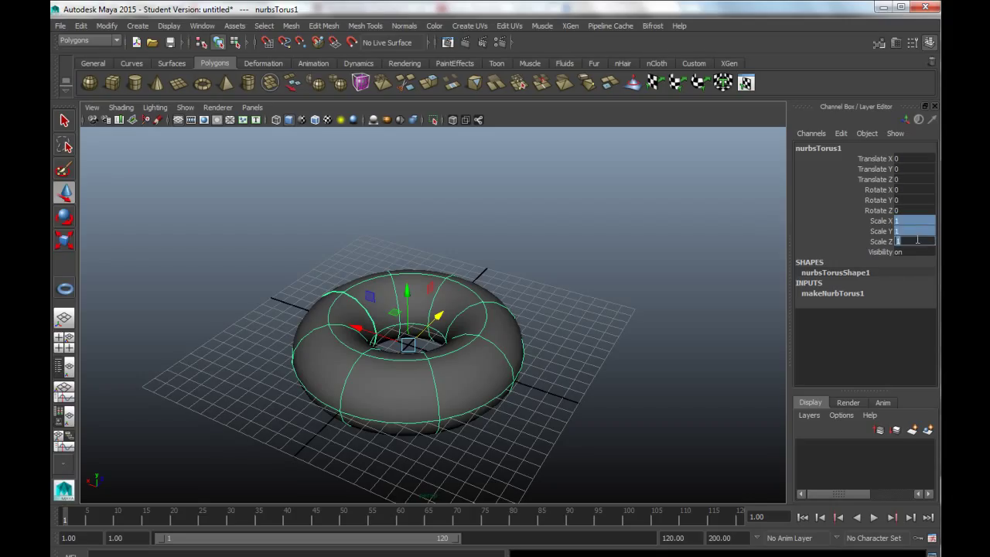
left_click(911, 222)
key("Tab")
key("Tab")
key("Return")
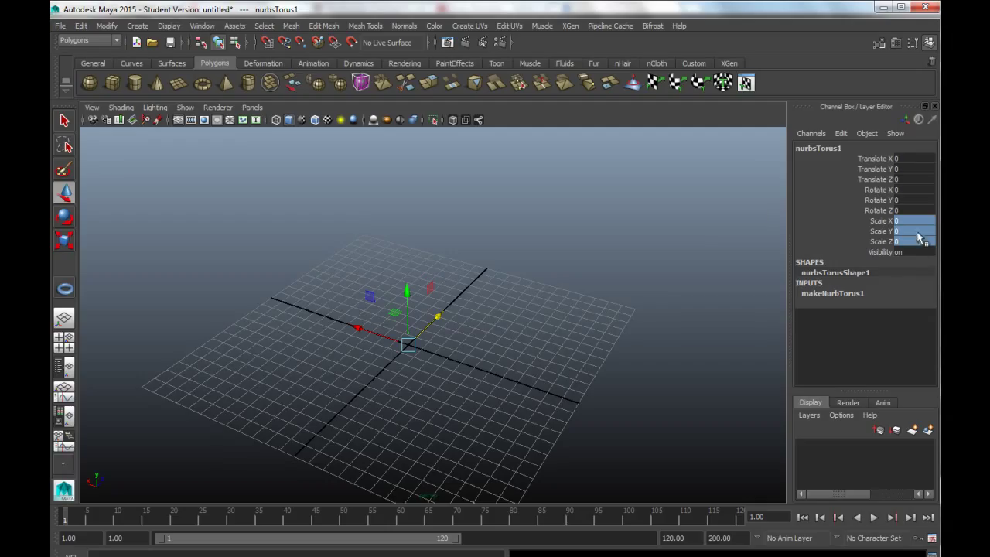
left_click(909, 222)
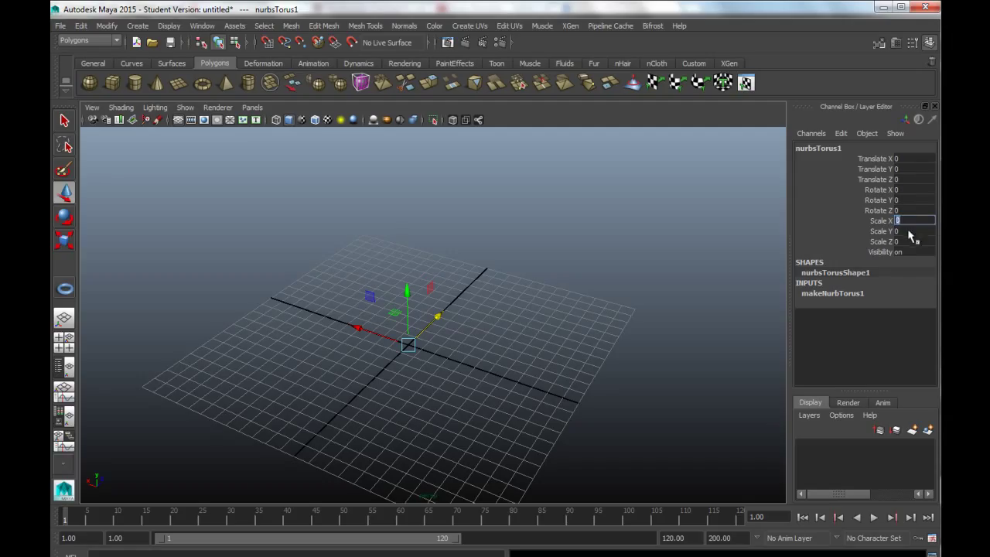
key("Tab")
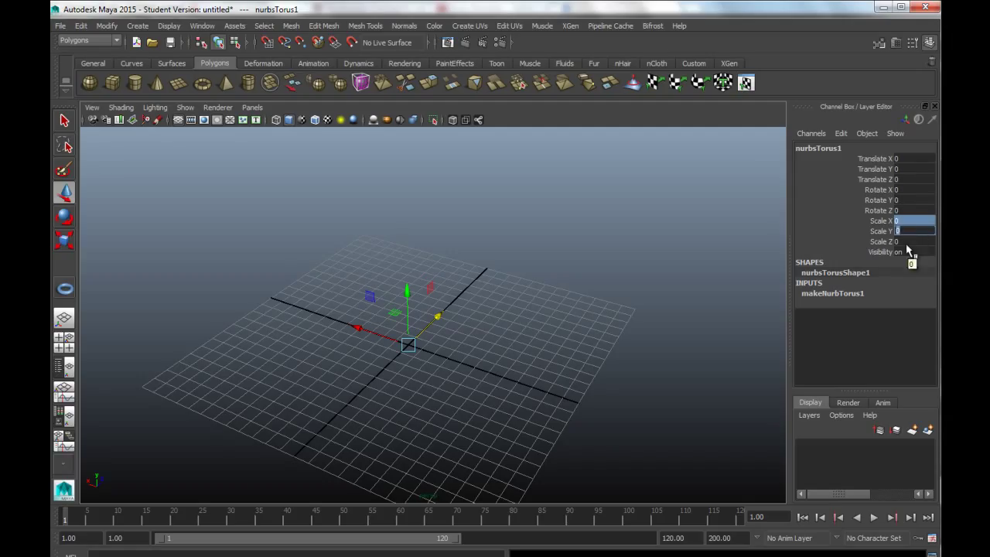
key("Tab")
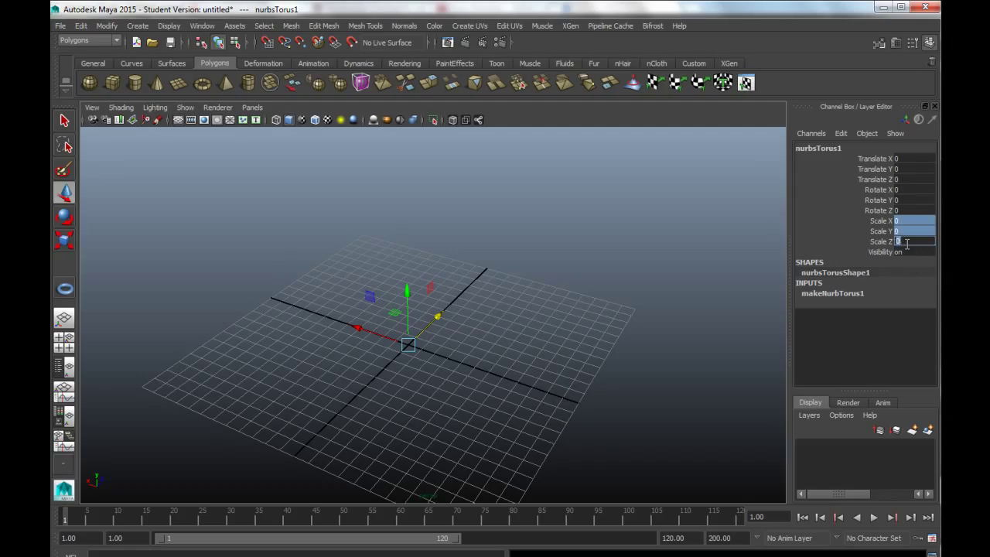
key("Return")
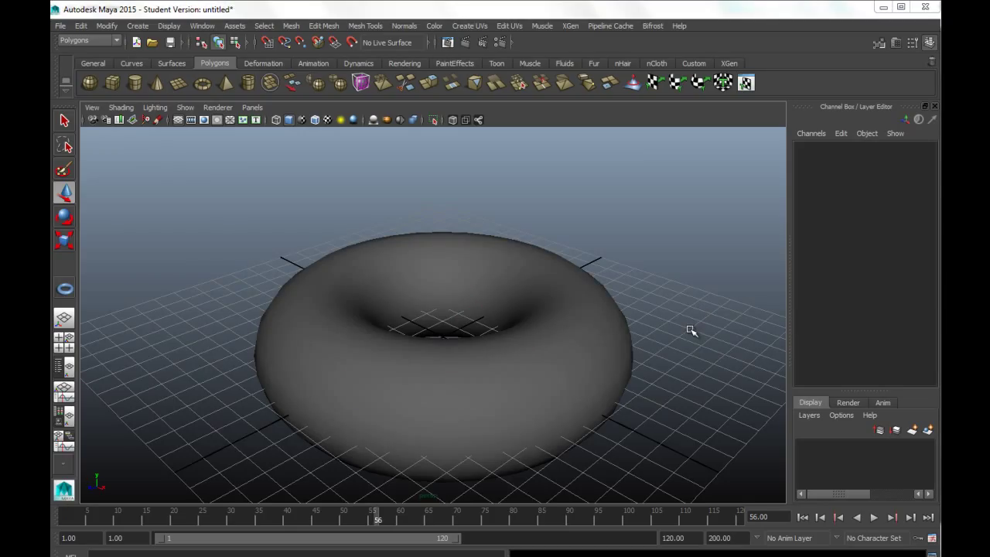
Step: Select the torus so nurbsTorus1 and its makeNurbTorus1 input appear in the Channel Box
left_click(563, 344)
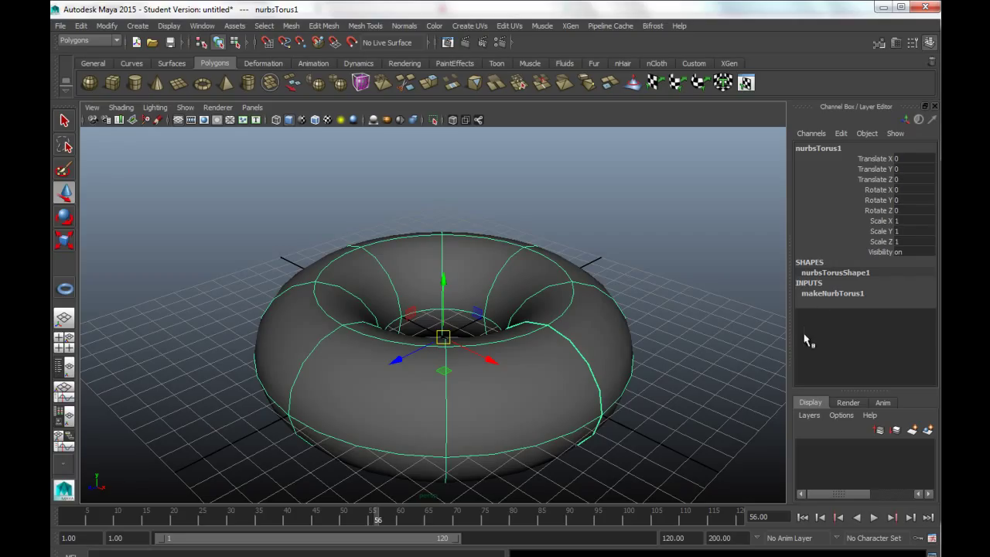
left_click(843, 293)
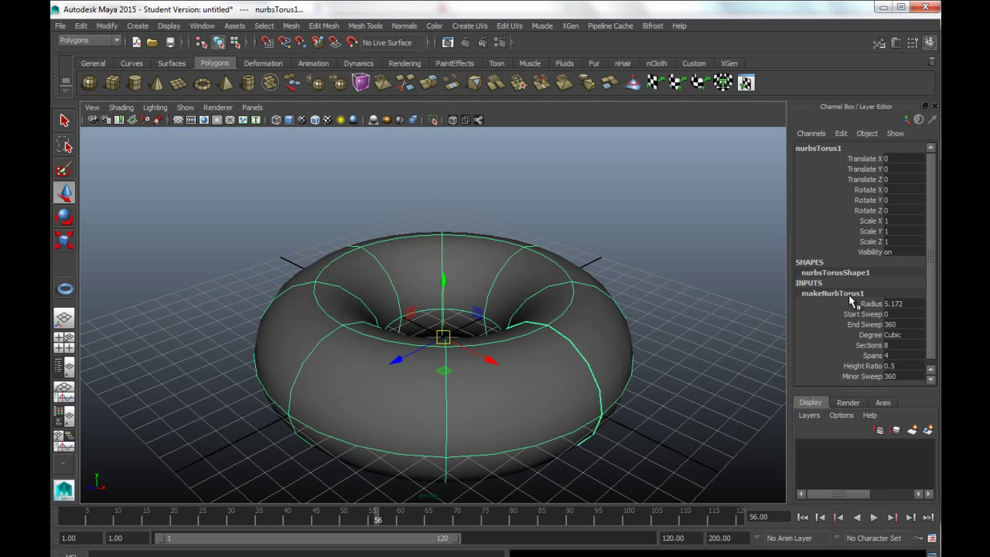
scroll(933, 282, "down", 1)
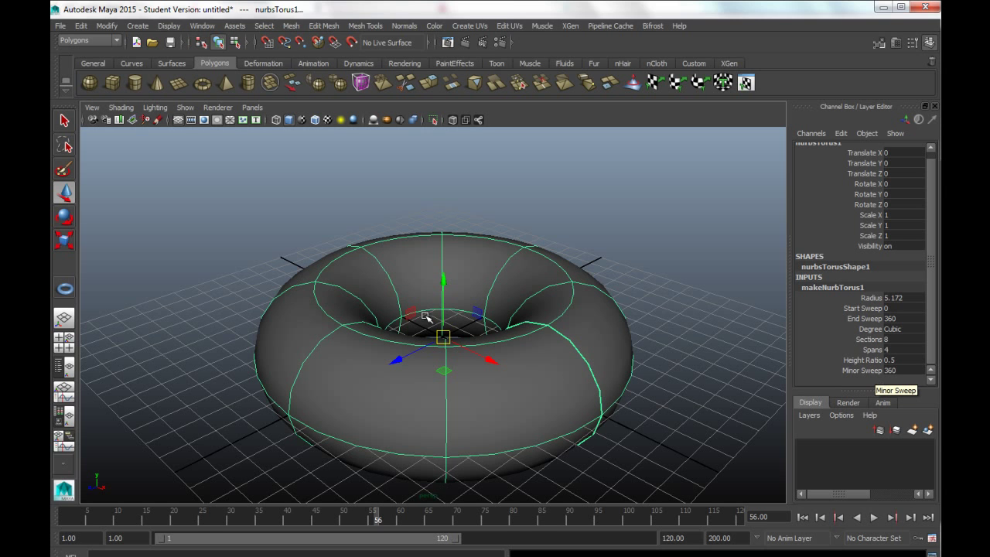
left_click_drag(453, 357, 548, 371, "alt")
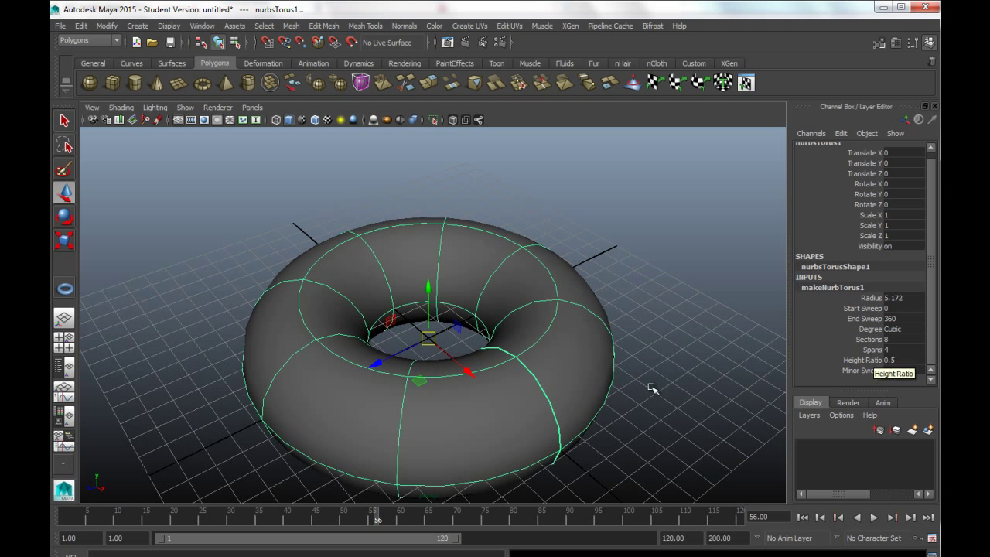
mouse_move(581, 404)
left_mouse_down("alt")
mouse_move(625, 372)
mouse_move(588, 444)
mouse_move(600, 401)
left_mouse_up("alt")
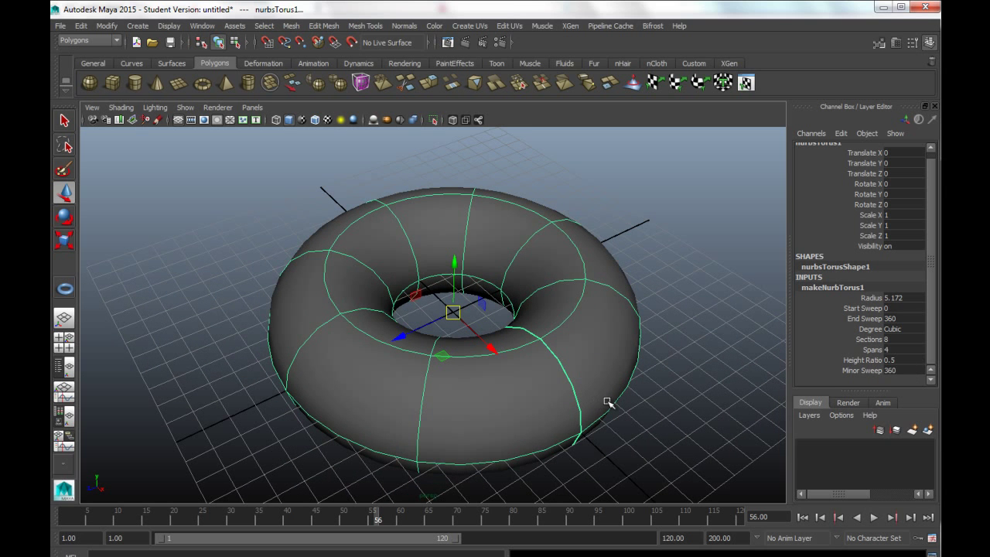
left_click_drag(609, 403, 592, 375, "alt")
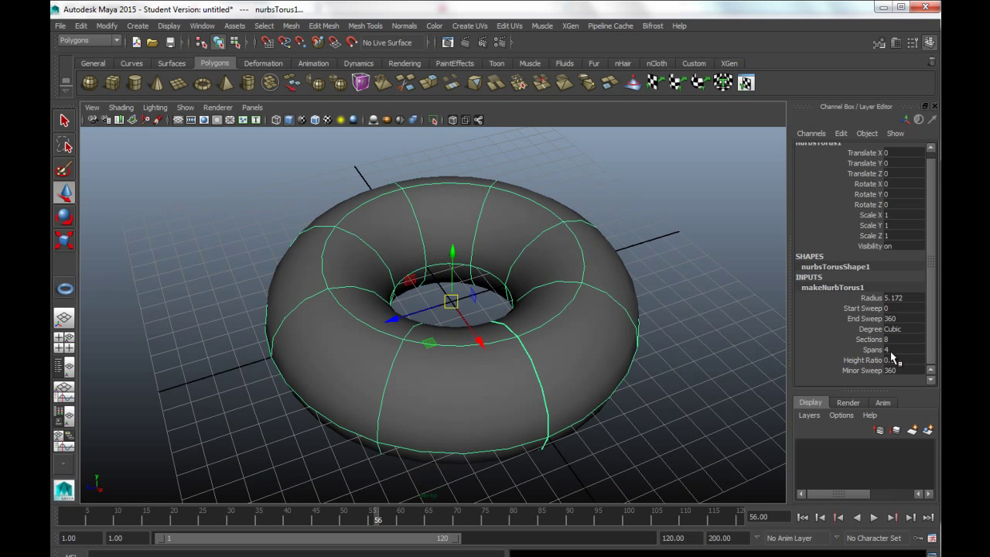
left_click_drag(504, 404, 500, 424, "alt")
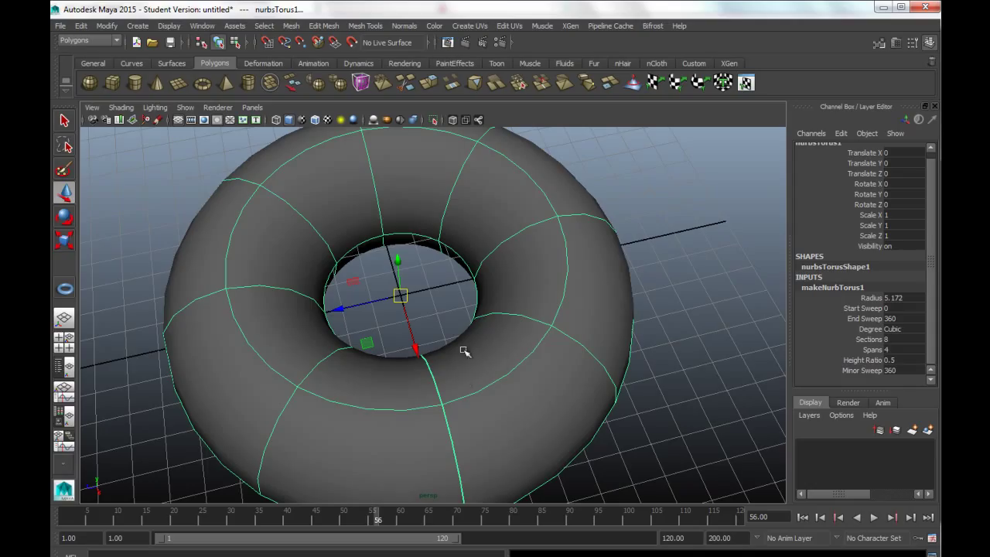
left_click(486, 352)
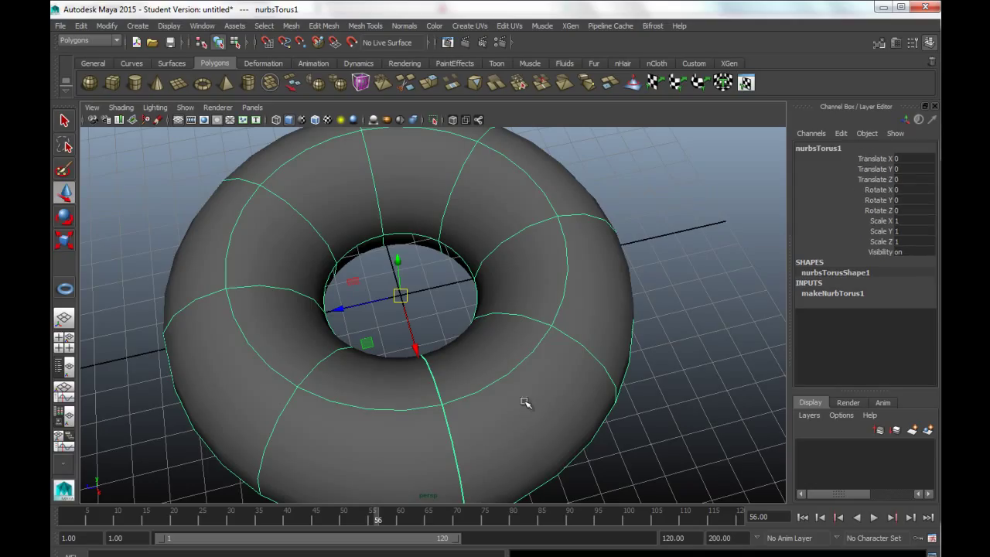
Step: Expand makeNurbTorus1 to list Radius 5.172, Sections 8, Spans 4 and sweeps 0–360
left_click_drag(579, 449, 530, 369, "alt")
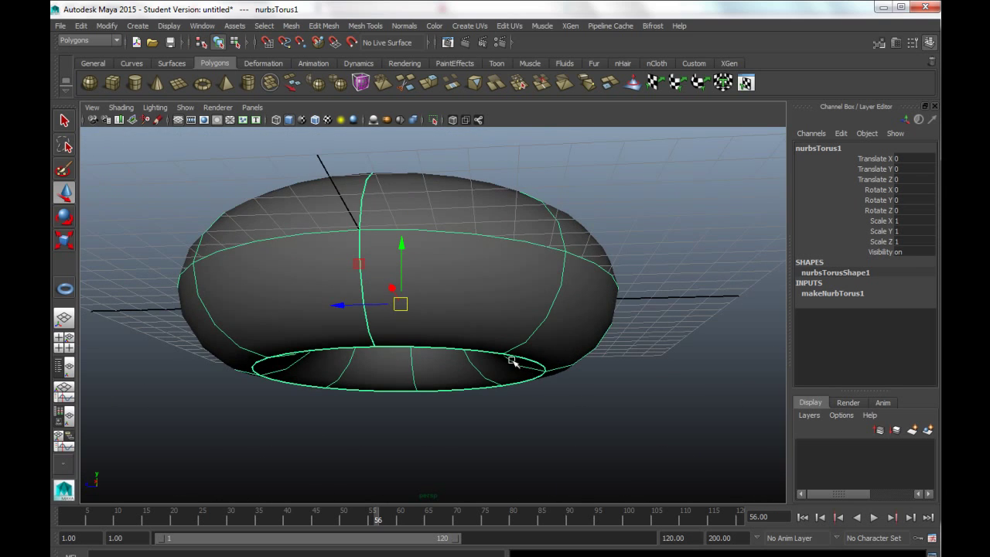
left_click_drag(469, 294, 444, 418, "alt")
scroll(456, 397, "up", 3)
left_click_drag(450, 349, 490, 449, "alt")
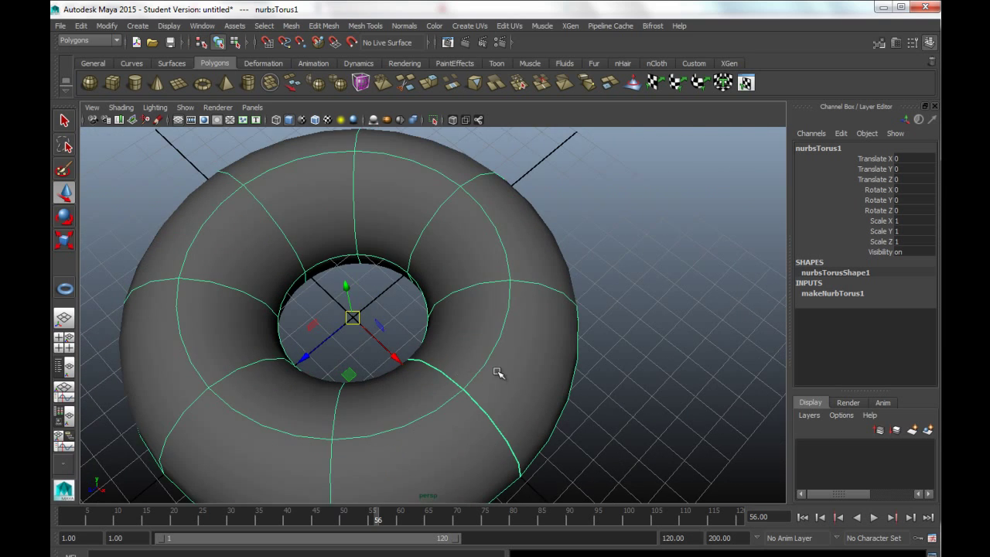
left_click(813, 294)
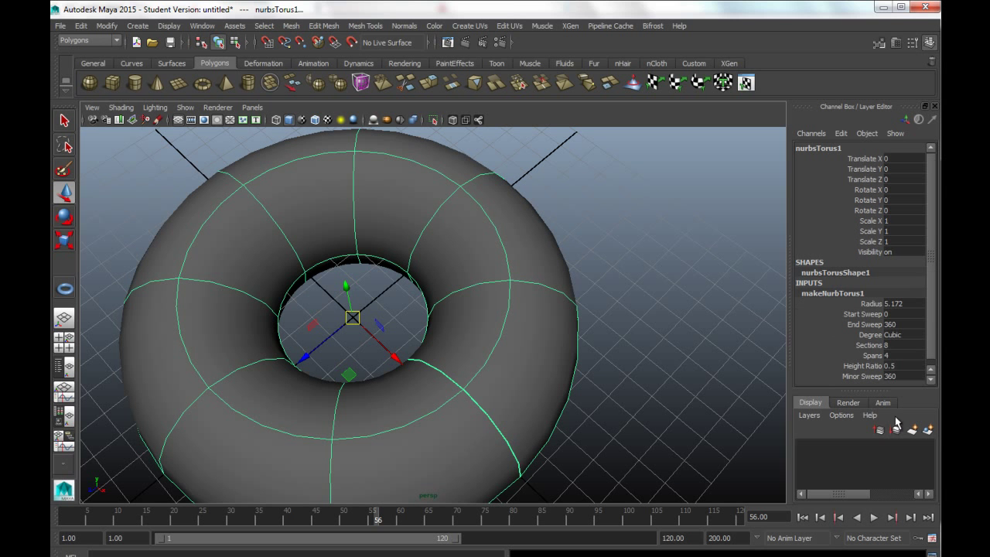
left_click_drag(776, 414, 646, 425, "alt")
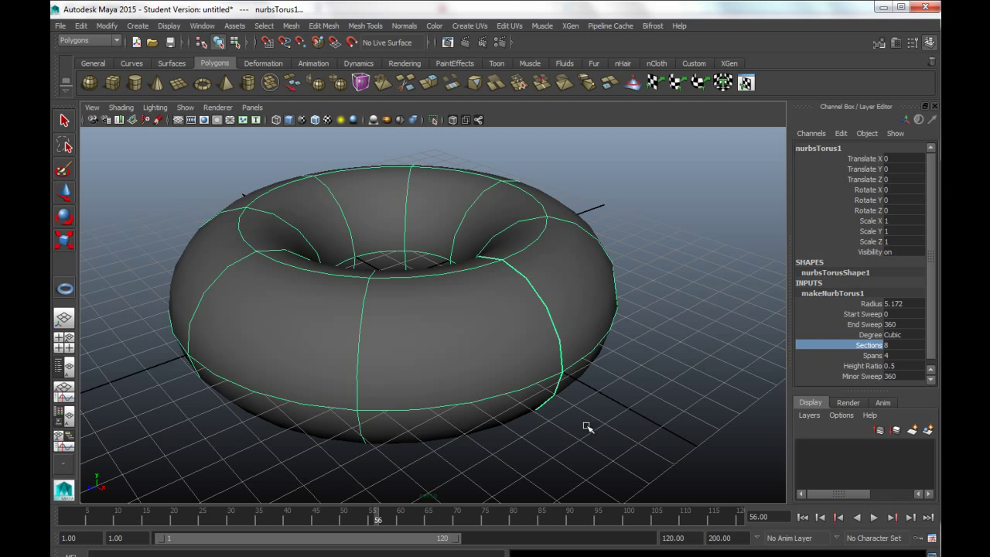
middle_click_drag(518, 307, 535, 320, "alt")
left_click_drag(535, 320, 617, 372, "alt")
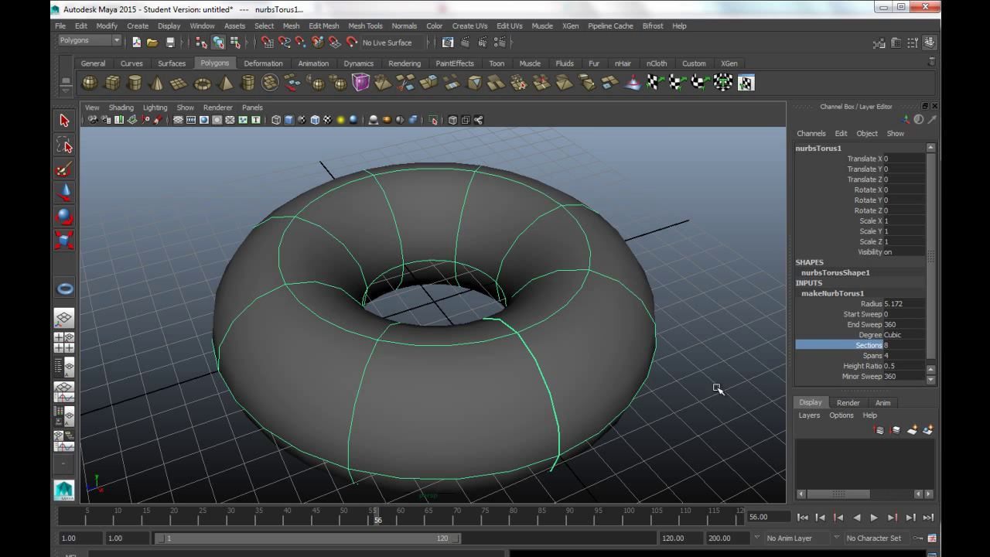
Step: Set makeNurbTorus1 Spans to 8, keeping Sections at 8, and inspect the denser torus
left_click_drag(706, 405, 702, 402, "alt")
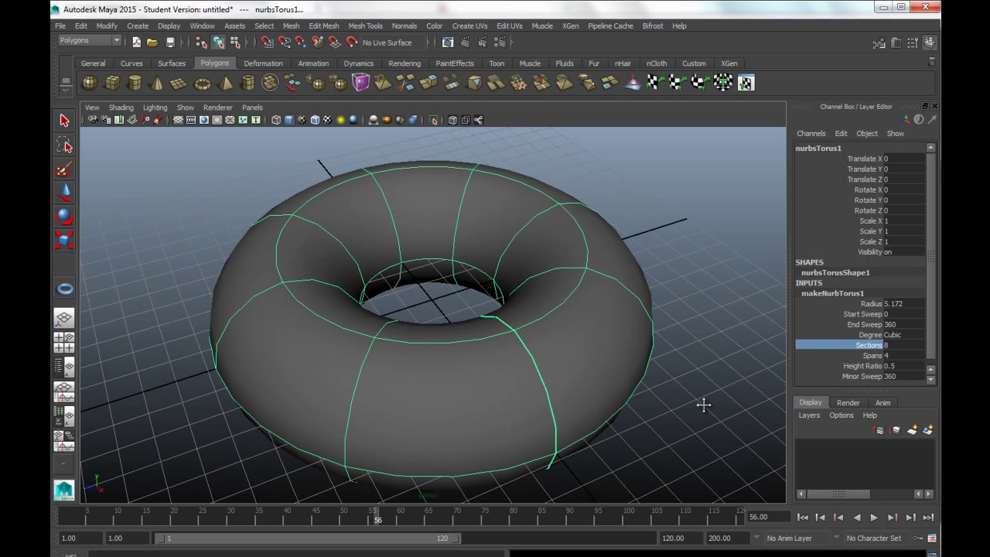
left_click(908, 354)
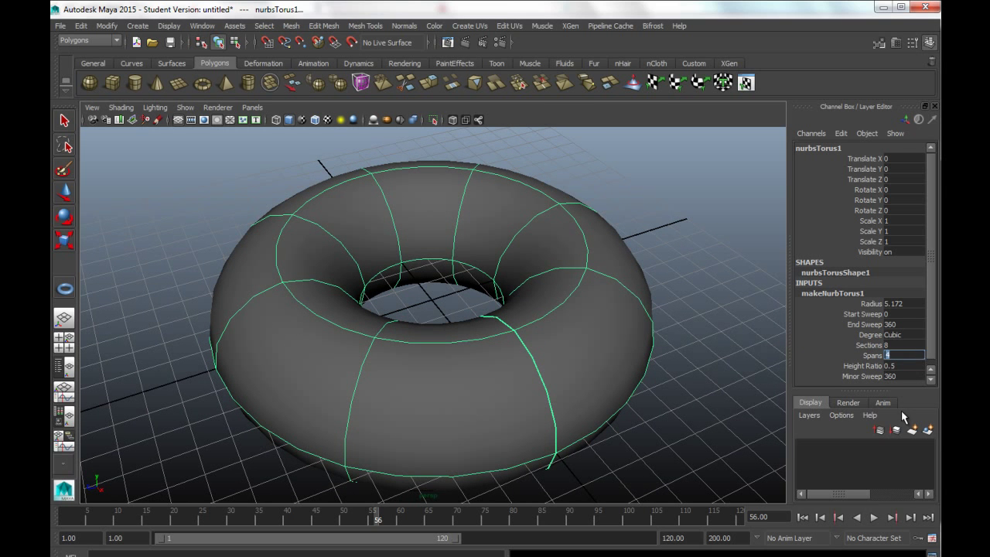
left_click(896, 344)
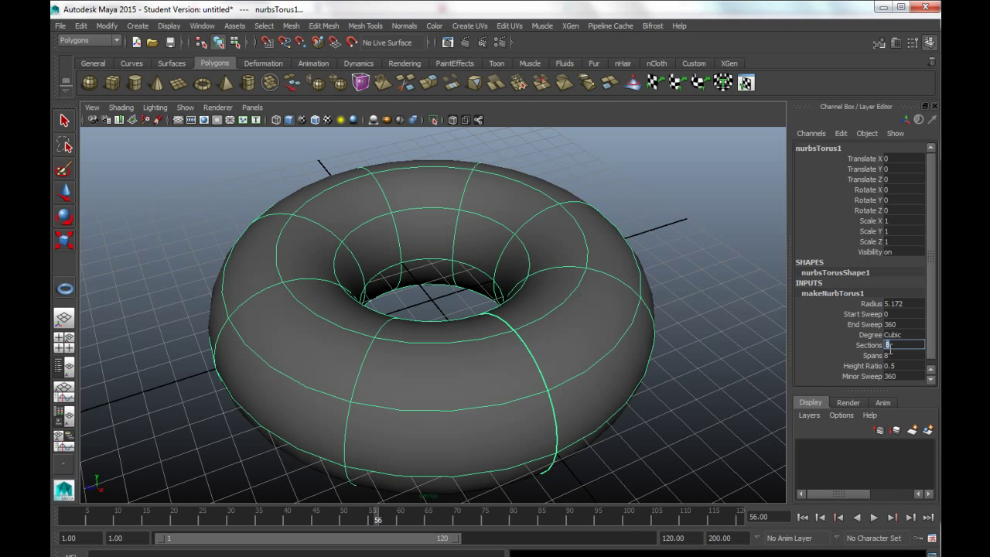
left_click(894, 355)
left_click_drag(603, 400, 485, 343, "alt")
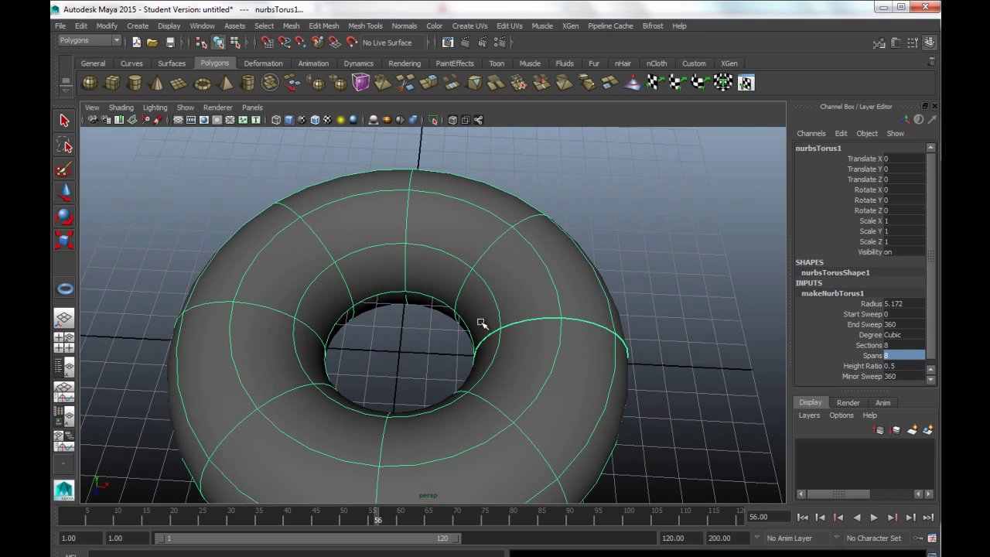
left_click_drag(526, 290, 441, 261, "alt")
left_click_drag(576, 420, 612, 420, "alt")
left_click(897, 345)
left_click_drag(569, 367, 539, 369, "alt")
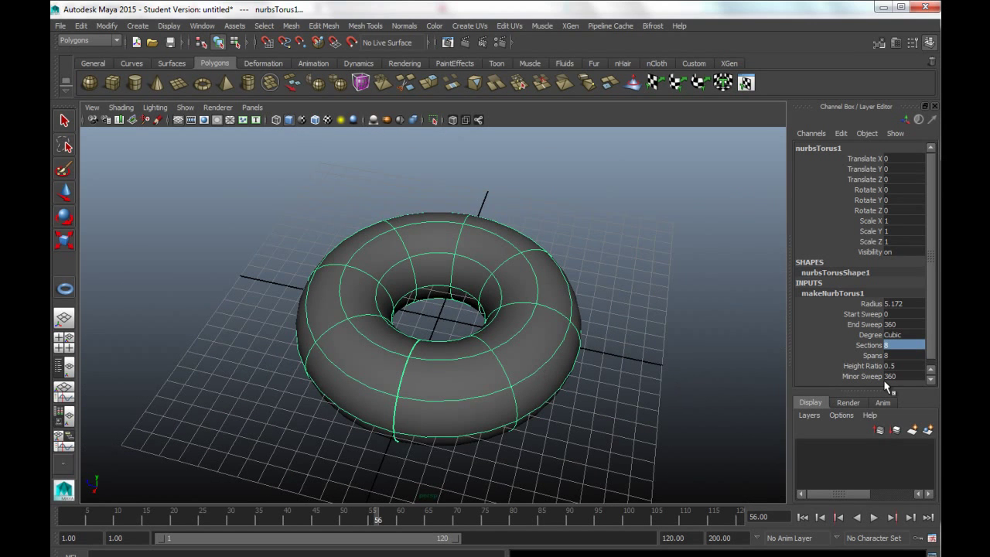
type("16")
key("Return")
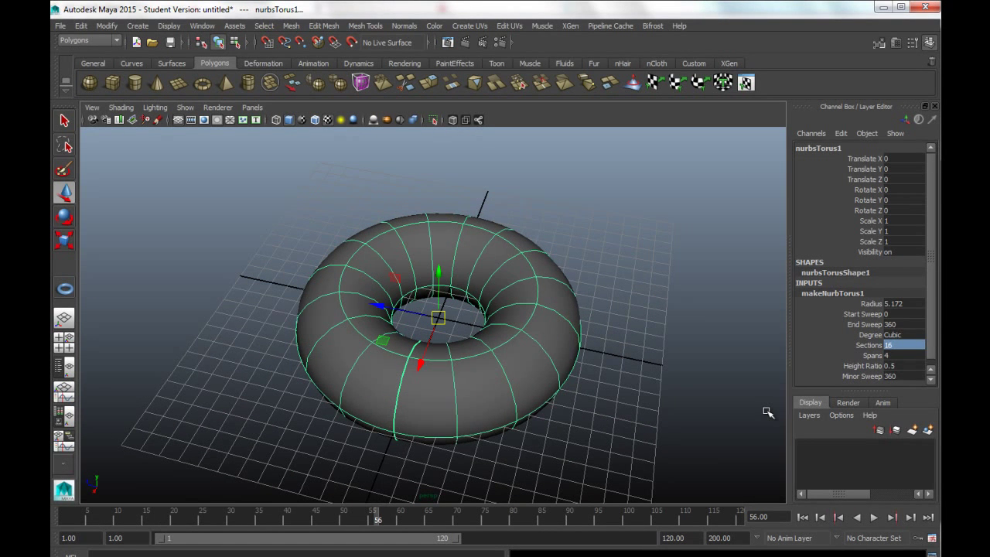
left_click(574, 413)
mouse_move(574, 413)
left_mouse_down("alt")
mouse_move(588, 424)
mouse_move(557, 408)
mouse_move(584, 418)
mouse_move(601, 402)
mouse_move(586, 424)
left_mouse_up("alt")
left_click(577, 414)
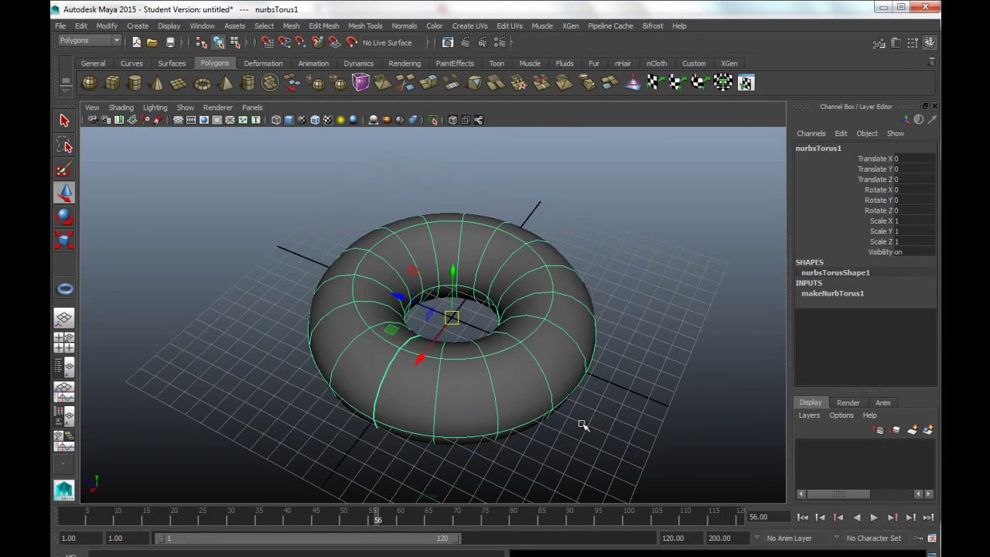
scroll(585, 424, "up", 5)
left_click(833, 294)
left_click_drag(681, 363, 498, 399, "alt")
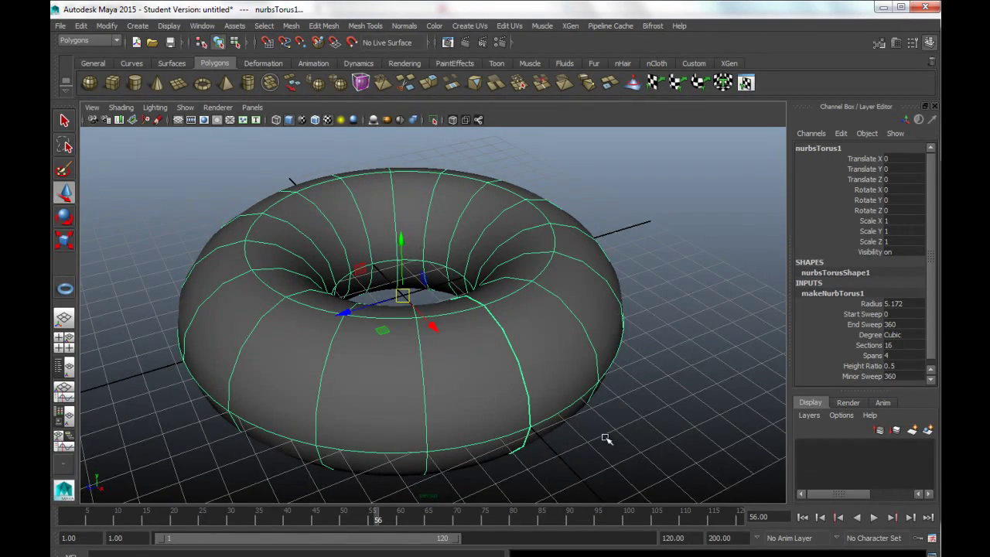
middle_click_drag(605, 429, 611, 439, "alt")
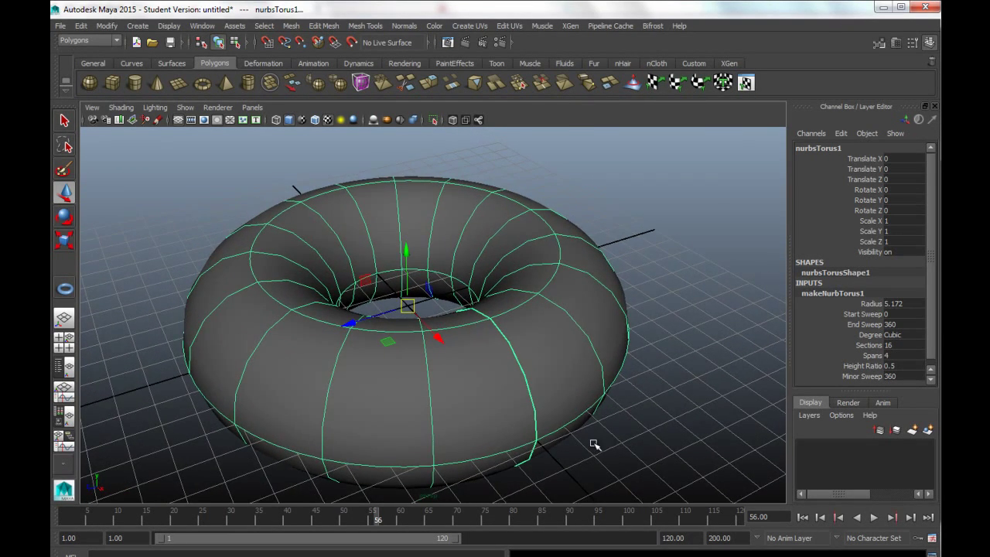
left_click_drag(594, 444, 586, 466, "alt")
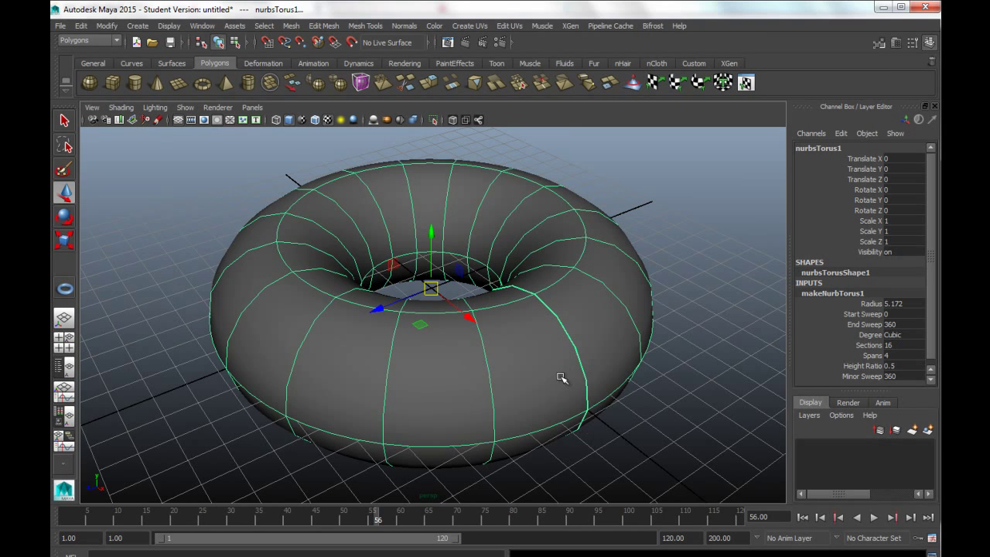
middle_click_drag(658, 405, 630, 448, "alt")
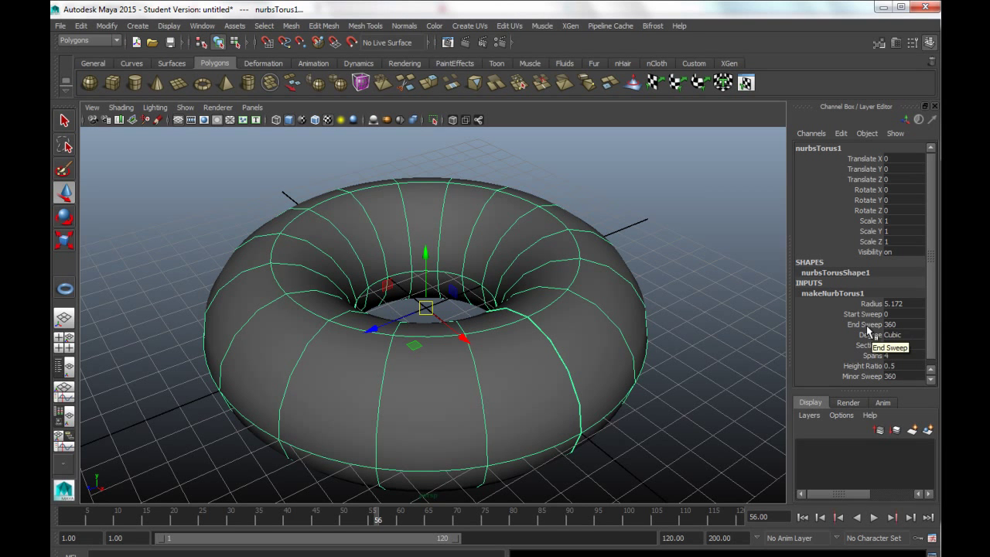
Step: Lower makeNurbTorus1 End Sweep from 360 to 96.439, leaving an open pipe-elbow segment
mouse_move(642, 364)
left_mouse_down("alt")
mouse_move(641, 316)
mouse_move(634, 378)
mouse_move(657, 360)
left_mouse_up("alt")
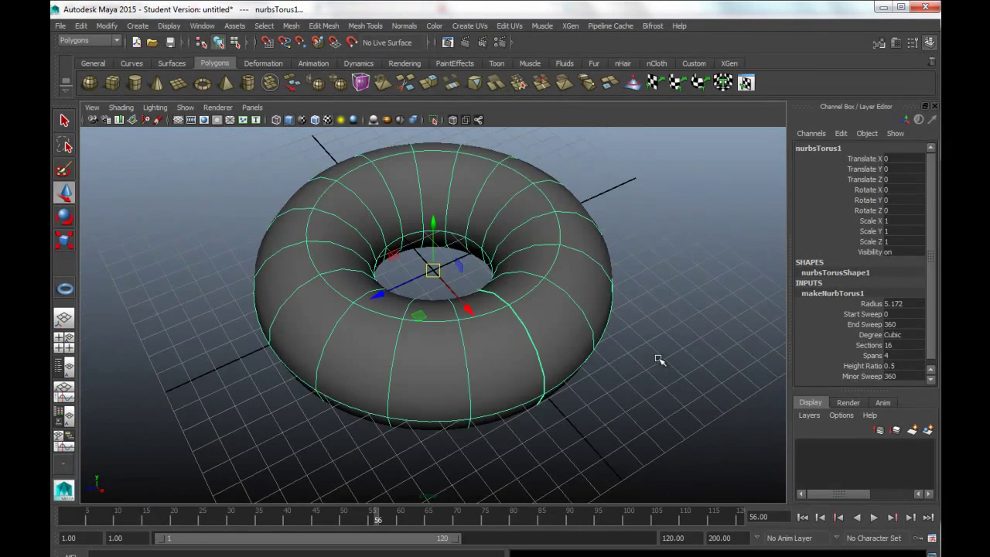
scroll(659, 360, "down", 3)
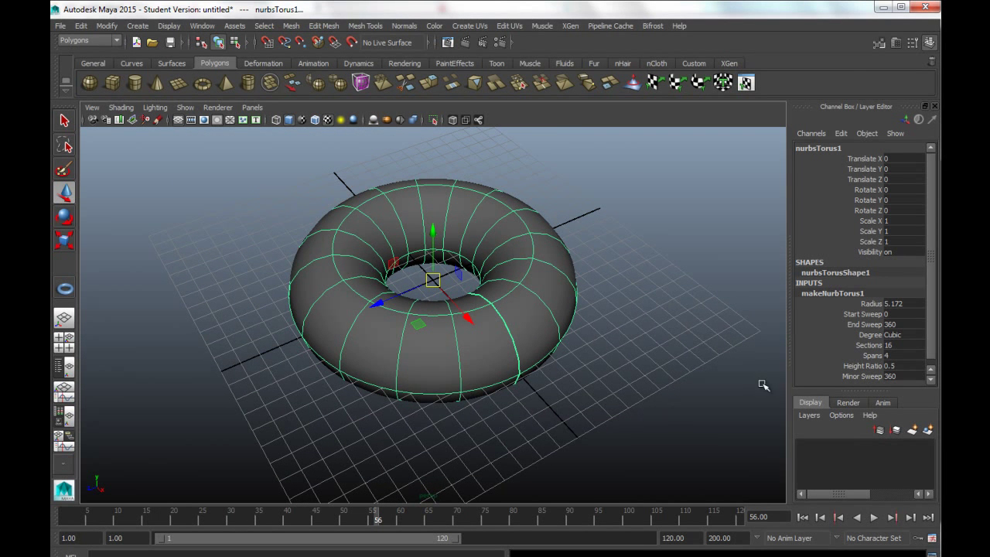
left_click(864, 325)
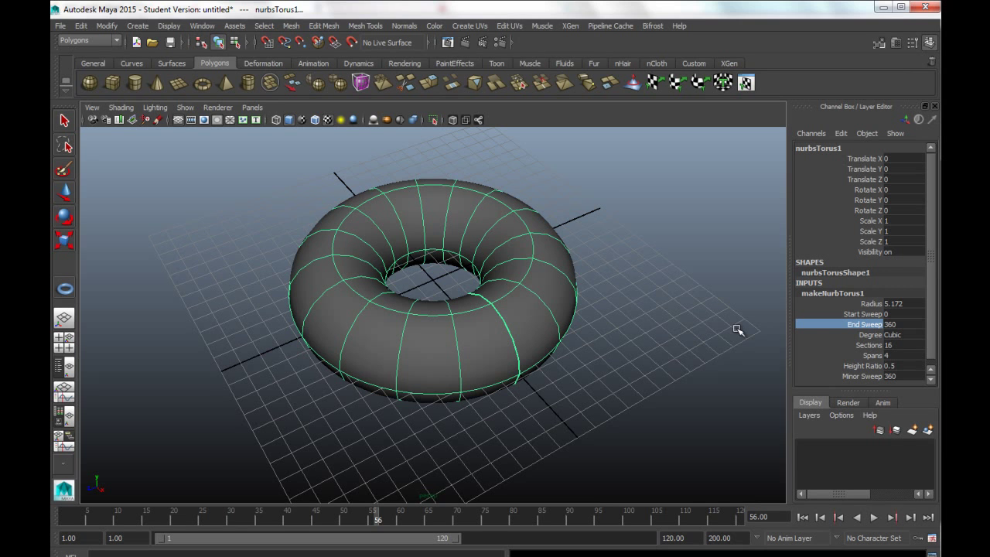
middle_click_drag(748, 328, 716, 331)
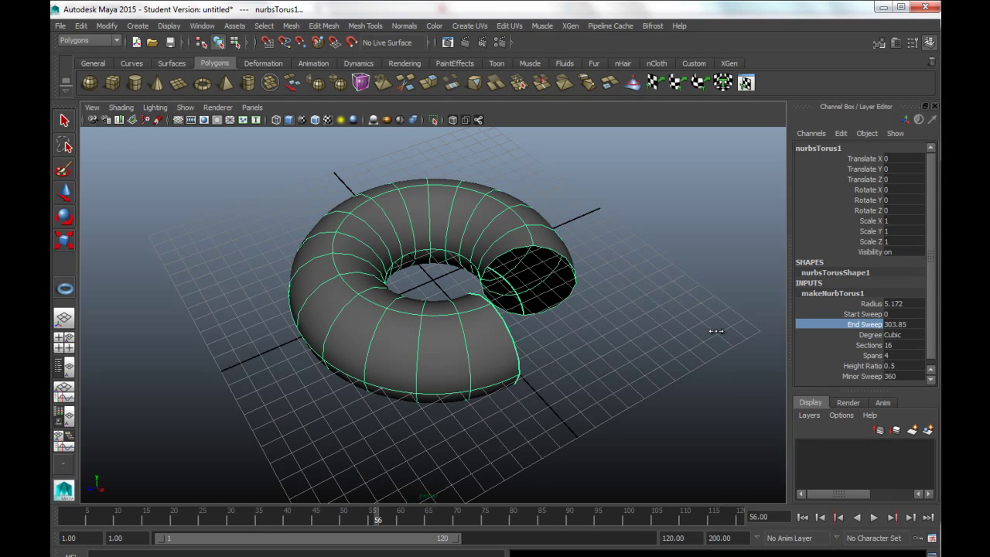
middle_click_drag(716, 331, 598, 365)
left_click_drag(645, 347, 504, 394, "alt")
right_click_drag(505, 393, 619, 381, "alt")
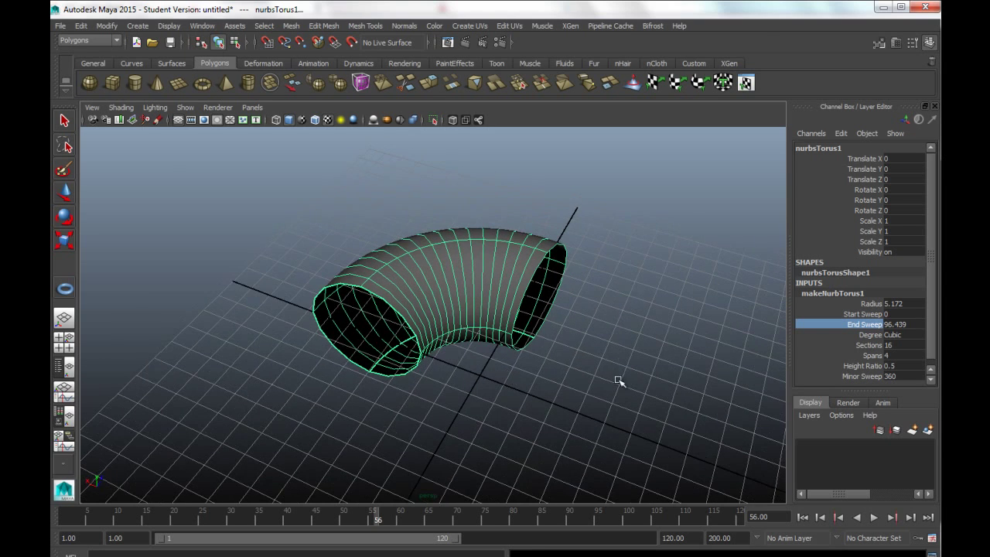
mouse_move(581, 371)
middle_mouse_down()
mouse_move(570, 372)
mouse_move(581, 377)
middle_mouse_up()
left_click(648, 303)
left_click_drag(648, 302, 593, 364, "alt")
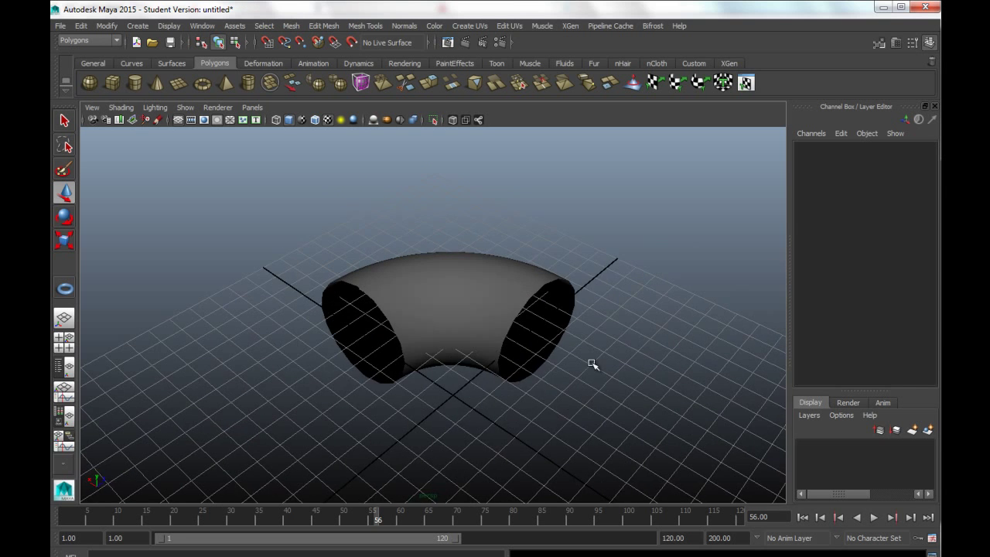
scroll(592, 364, "up", 2)
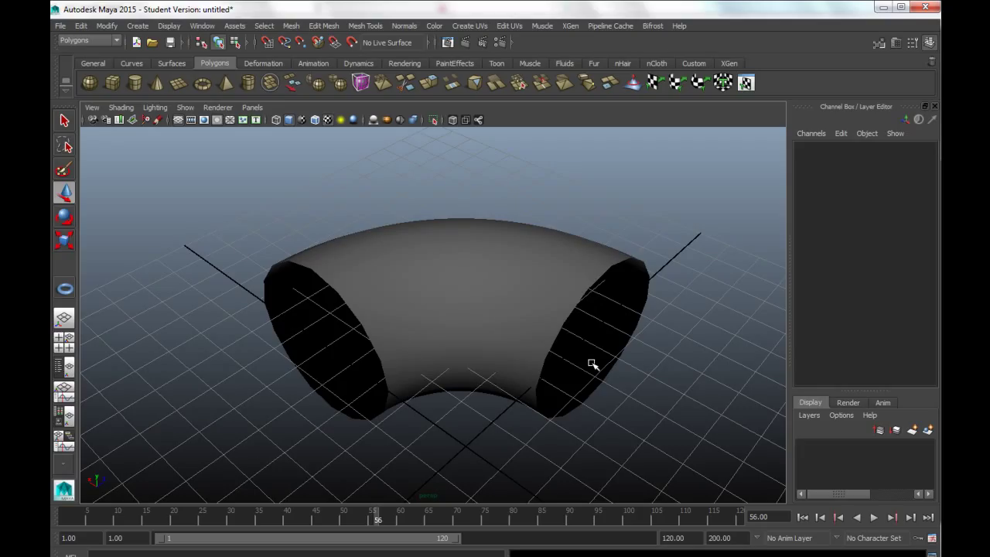
middle_click_drag(629, 404, 599, 405, "alt")
scroll(623, 396, "down", 2)
scroll(611, 391, "up", 1)
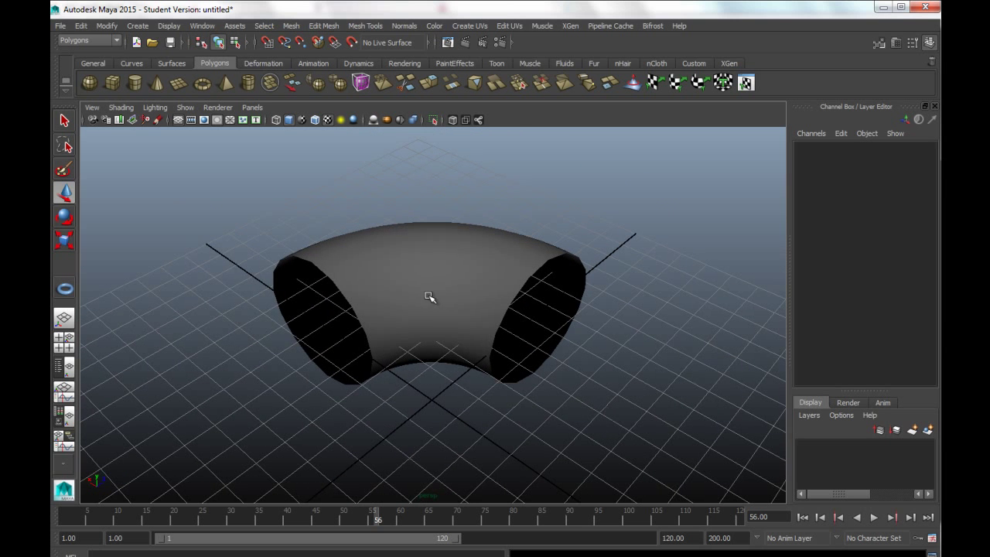
middle_click_drag(568, 356, 589, 355, "alt")
left_click_drag(589, 355, 515, 305, "alt")
left_click(515, 305)
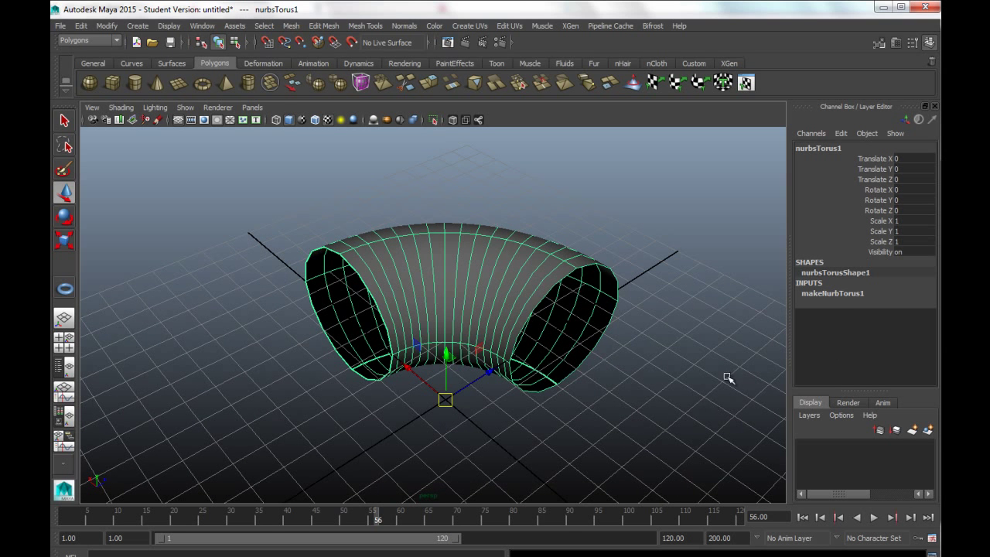
Step: Raise makeNurbTorus1 End Sweep from about 96 back to 360, closing the ring
left_click(840, 294)
left_click(863, 324)
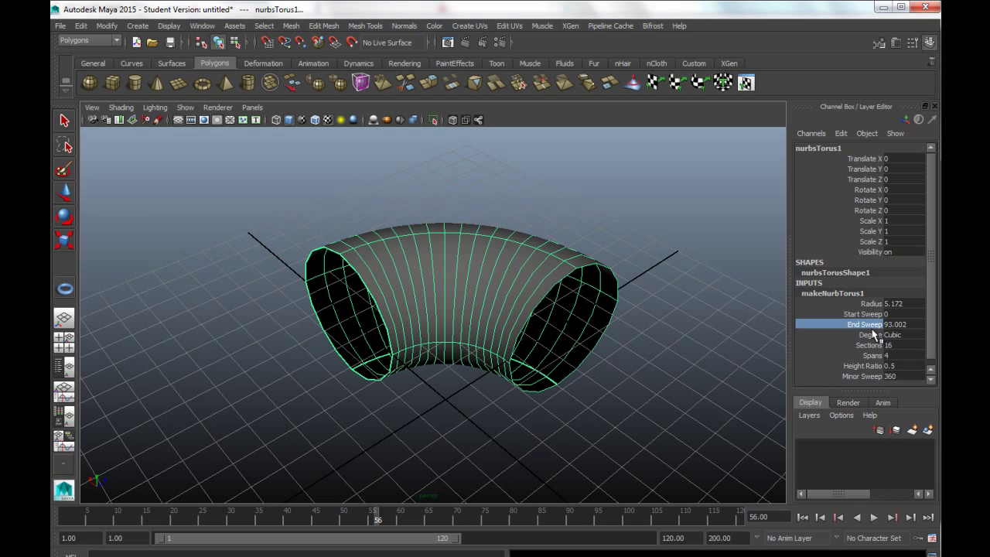
middle_click_drag(598, 394, 641, 394)
scroll(625, 310, "down", 6)
scroll(508, 312, "up", 6)
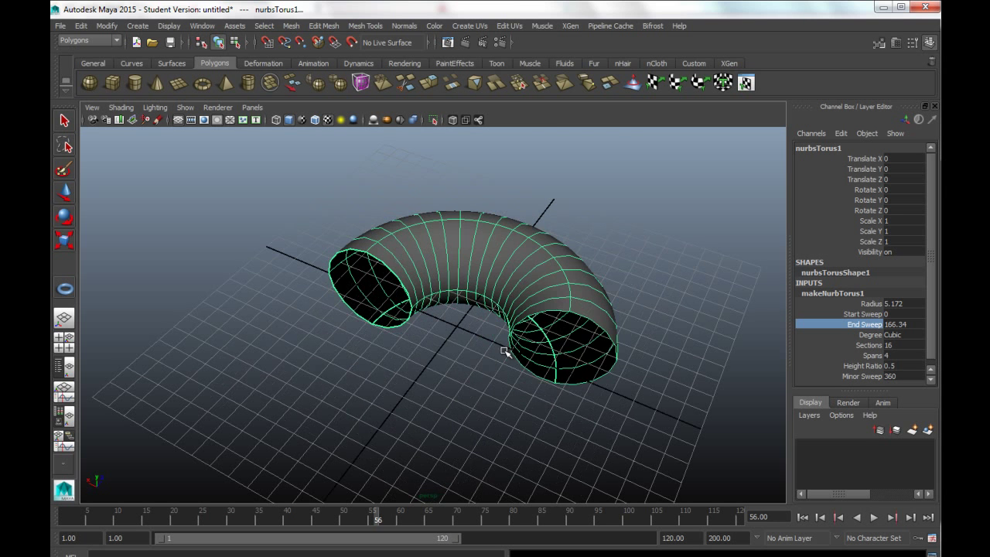
middle_click_drag(495, 355, 624, 332)
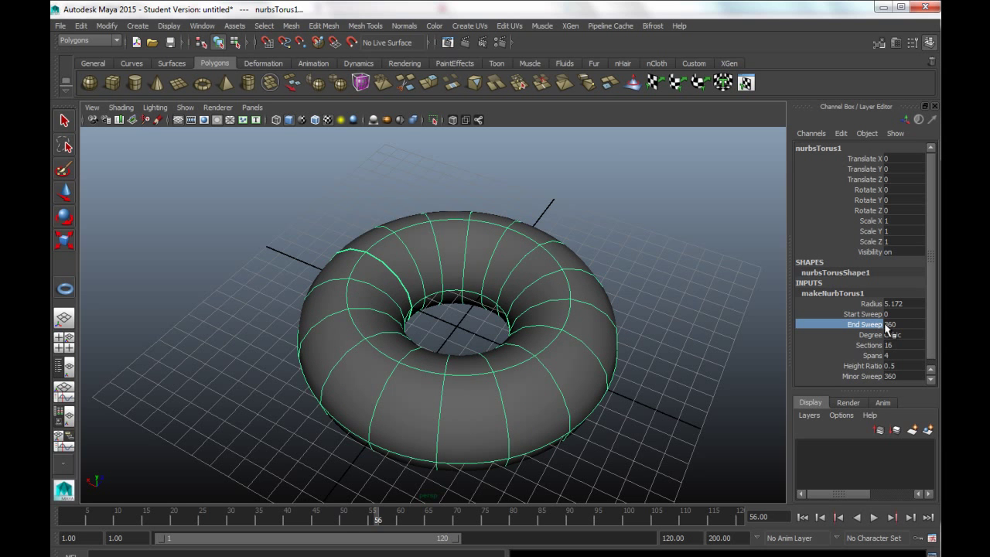
left_click_drag(457, 332, 475, 378, "alt")
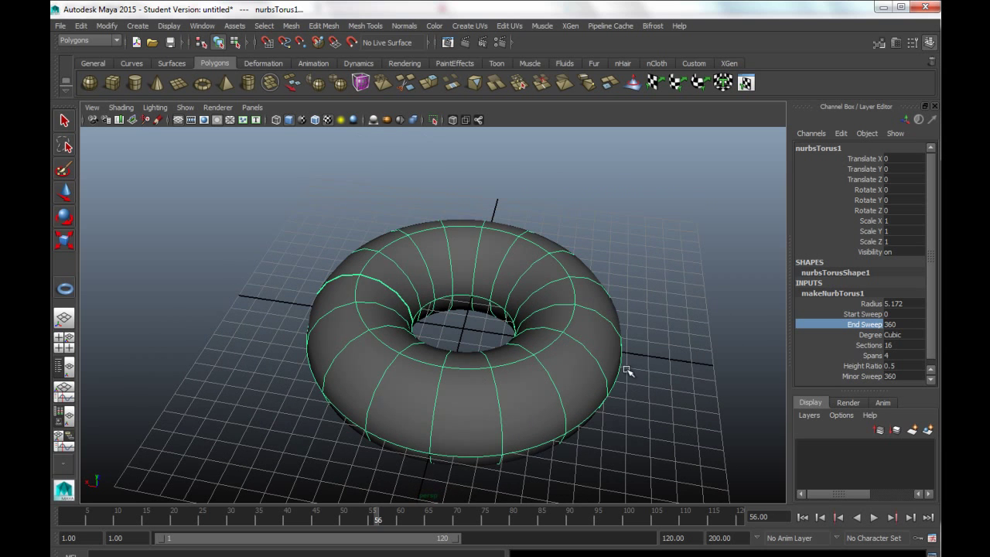
left_click(648, 356)
left_click(533, 383)
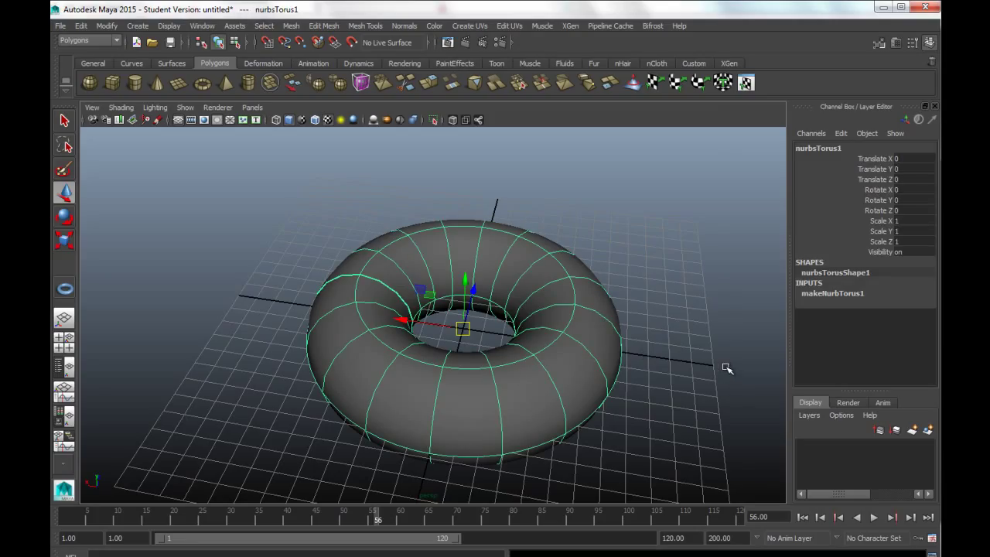
left_click_drag(708, 376, 756, 359, "alt")
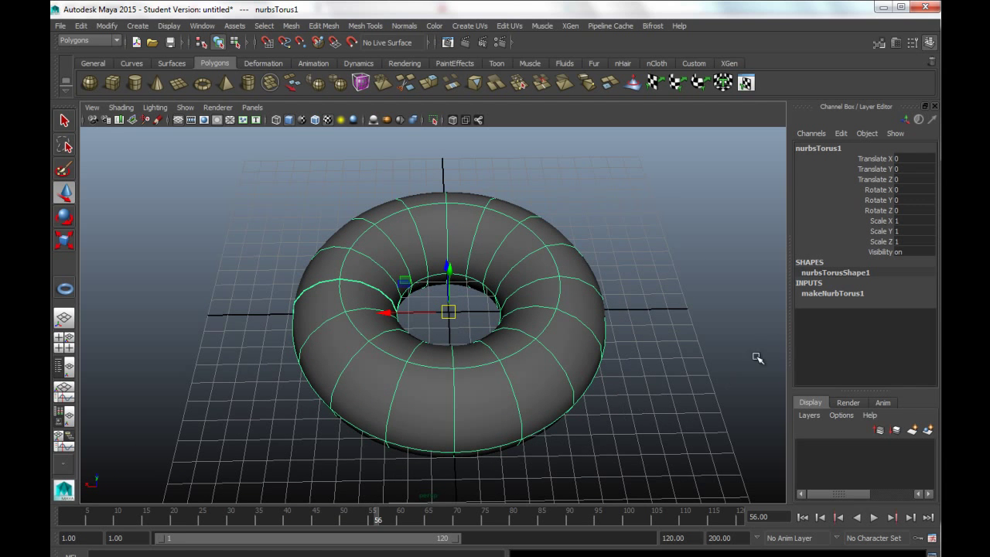
left_click(819, 294)
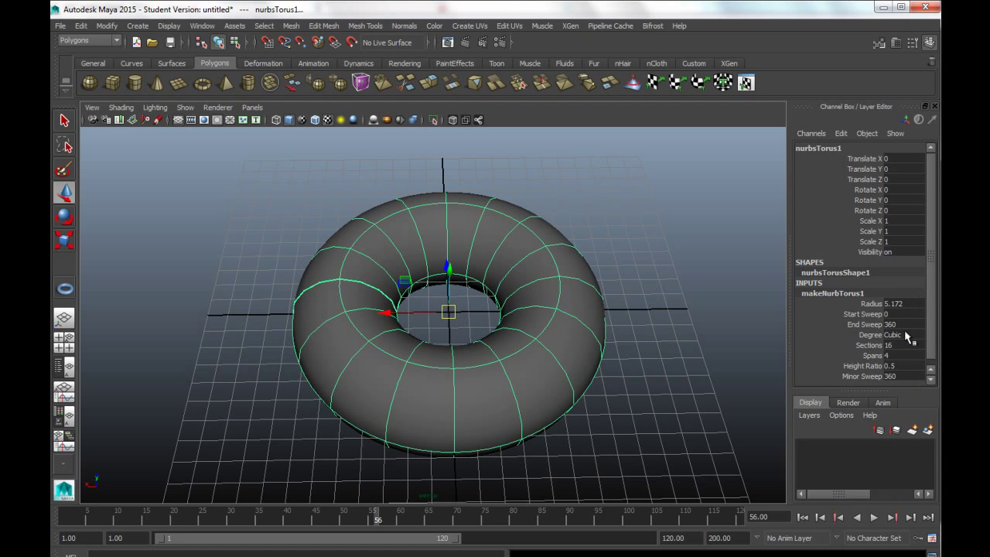
left_click_drag(716, 342, 691, 327, "alt")
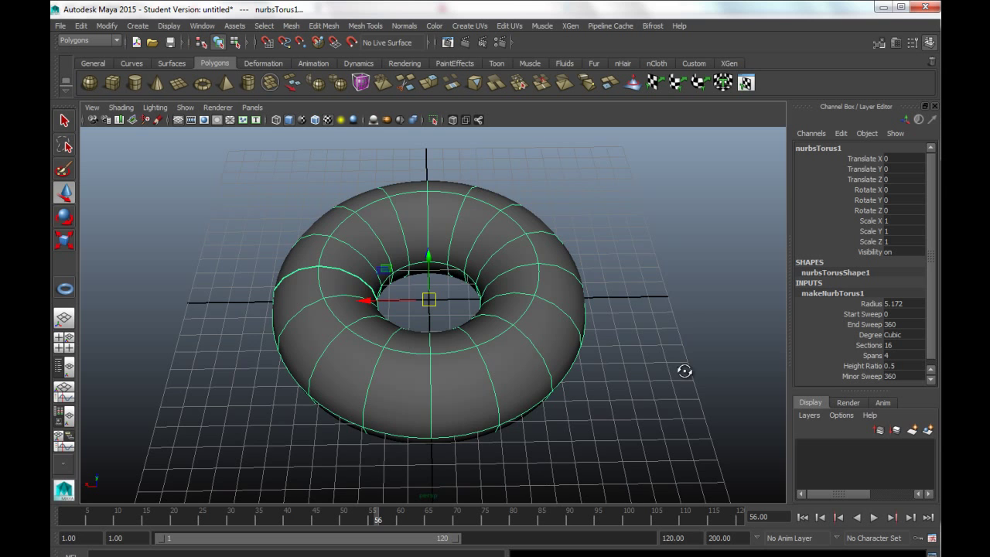
left_click_drag(685, 371, 700, 375, "alt")
left_click_drag(935, 306, 935, 322)
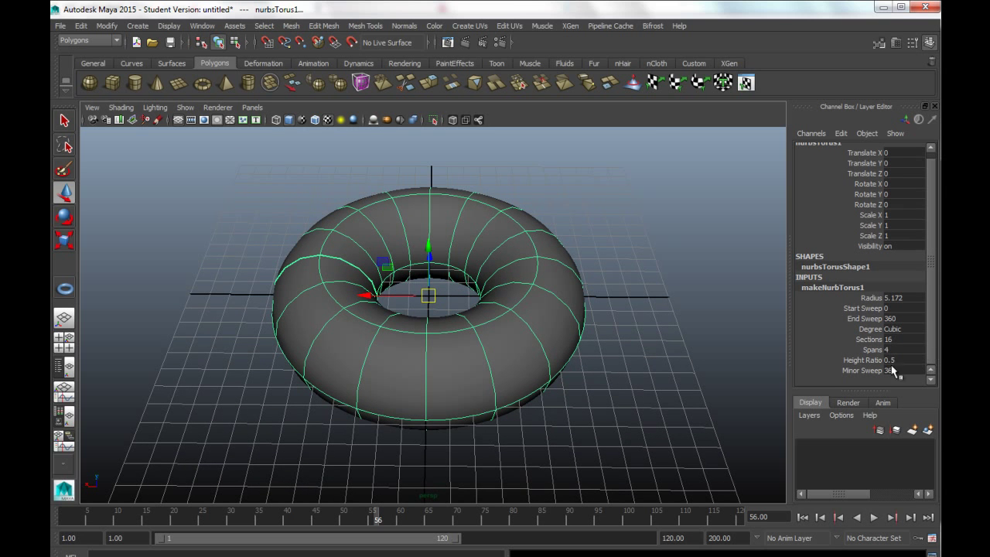
middle_click_drag(537, 323, 657, 380, "alt")
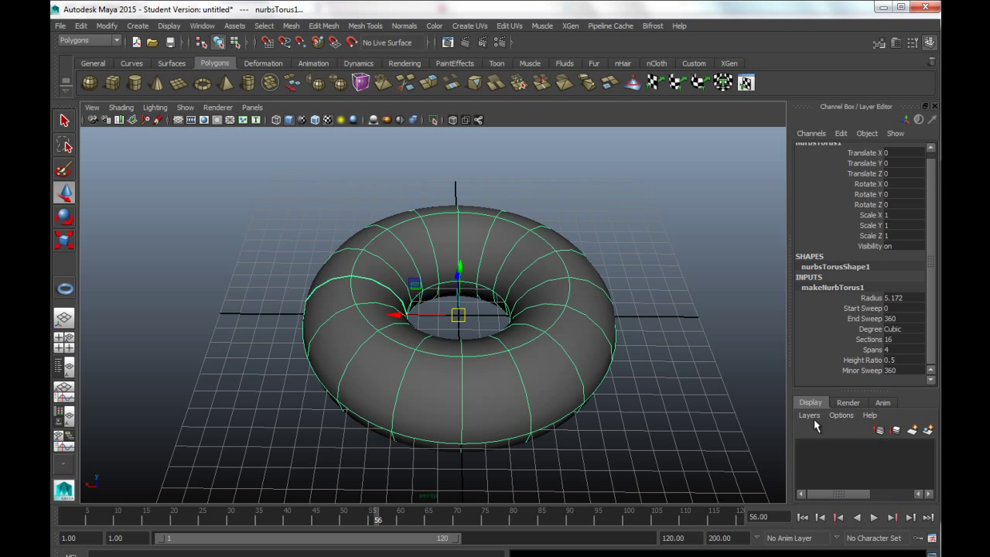
scroll(616, 399, "down", 3)
left_click_drag(616, 399, 648, 380, "alt")
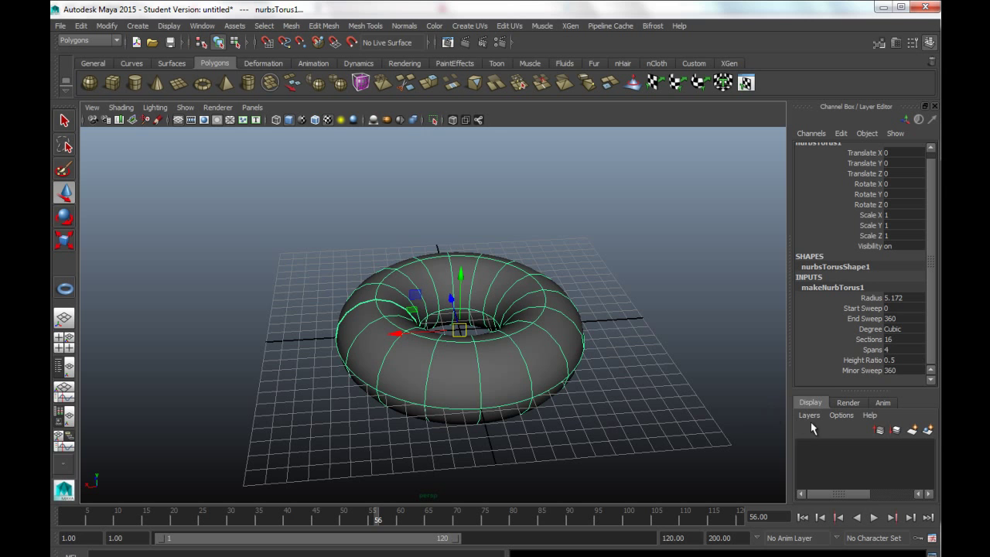
scroll(719, 376, "up", 1)
scroll(634, 376, "up", 2)
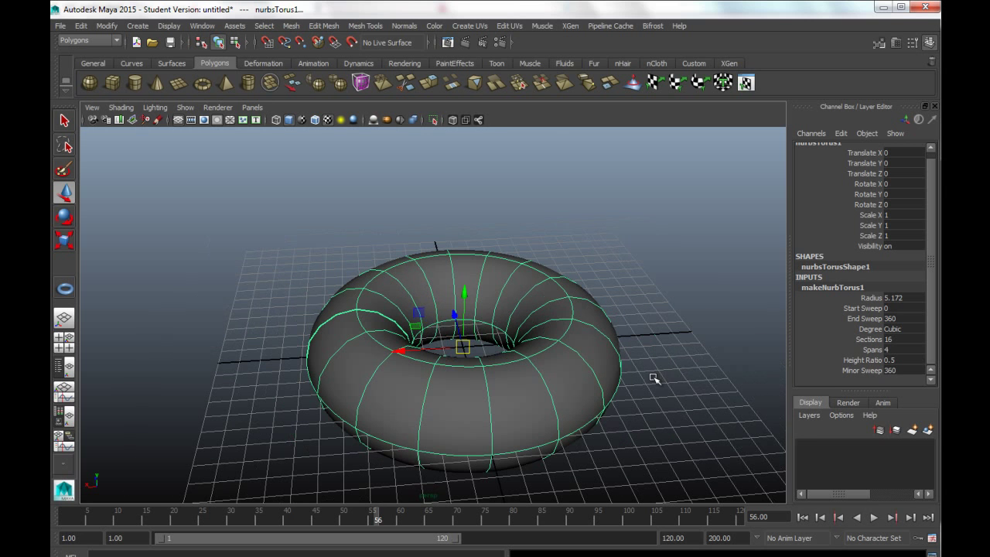
left_click(678, 379)
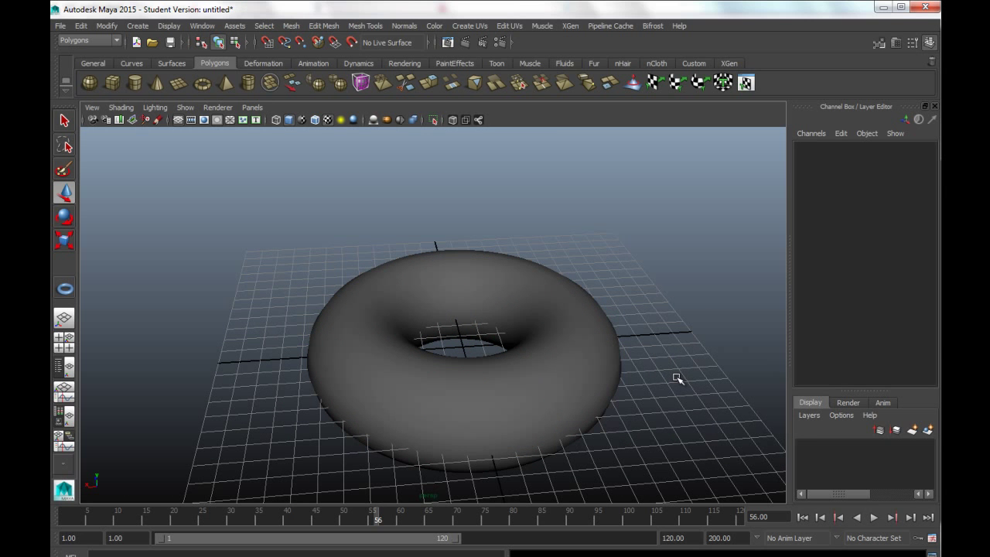